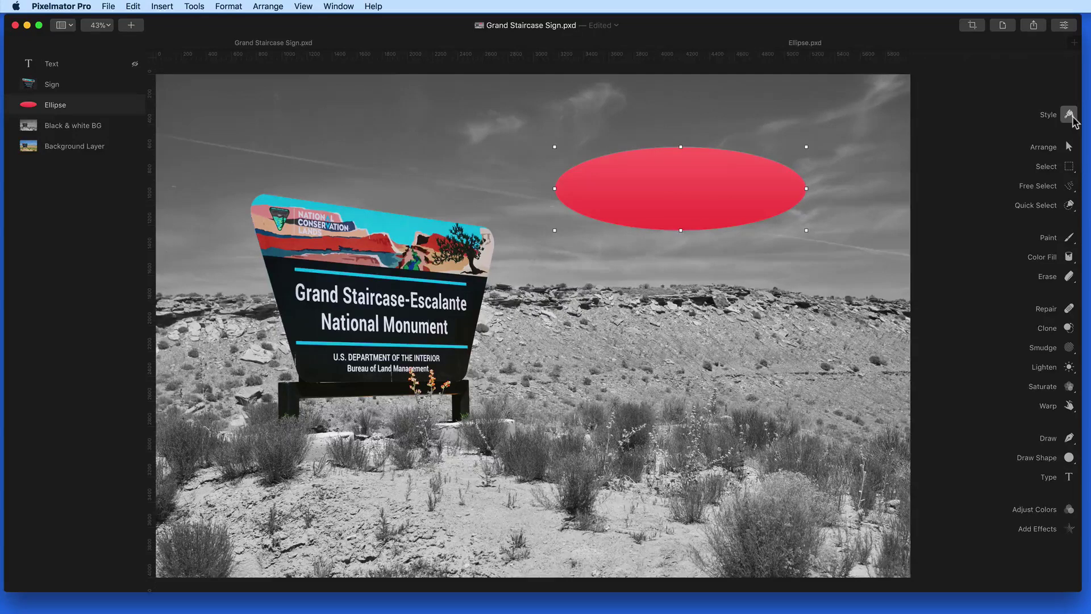
Step: Cycle through the Style, Arrange, Paint, Quick Select and Type tools, ending on Color Adjustments
left_click(1070, 114)
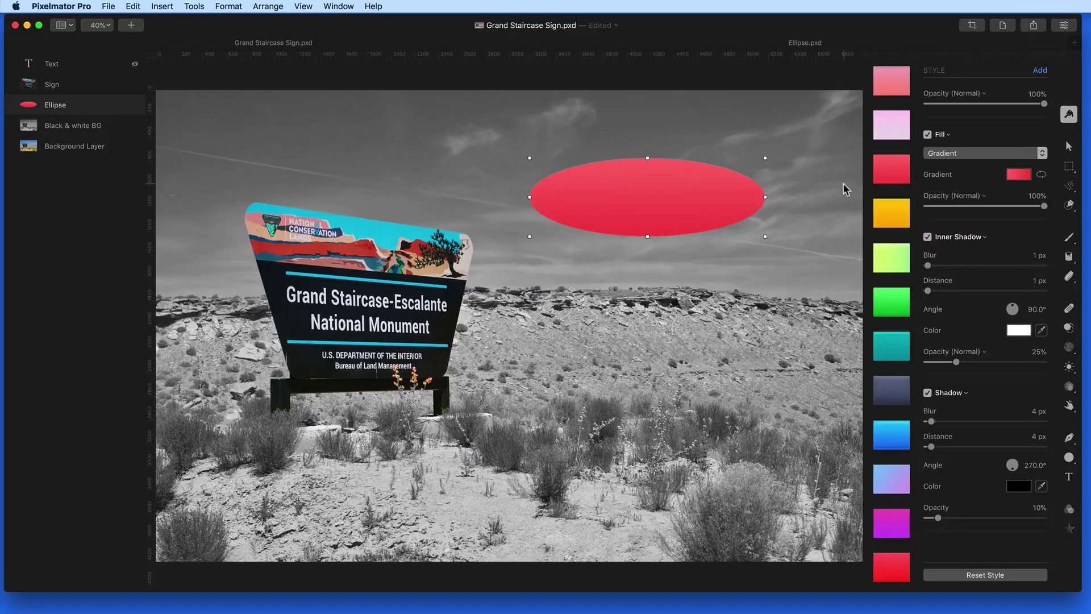
left_click(1070, 150)
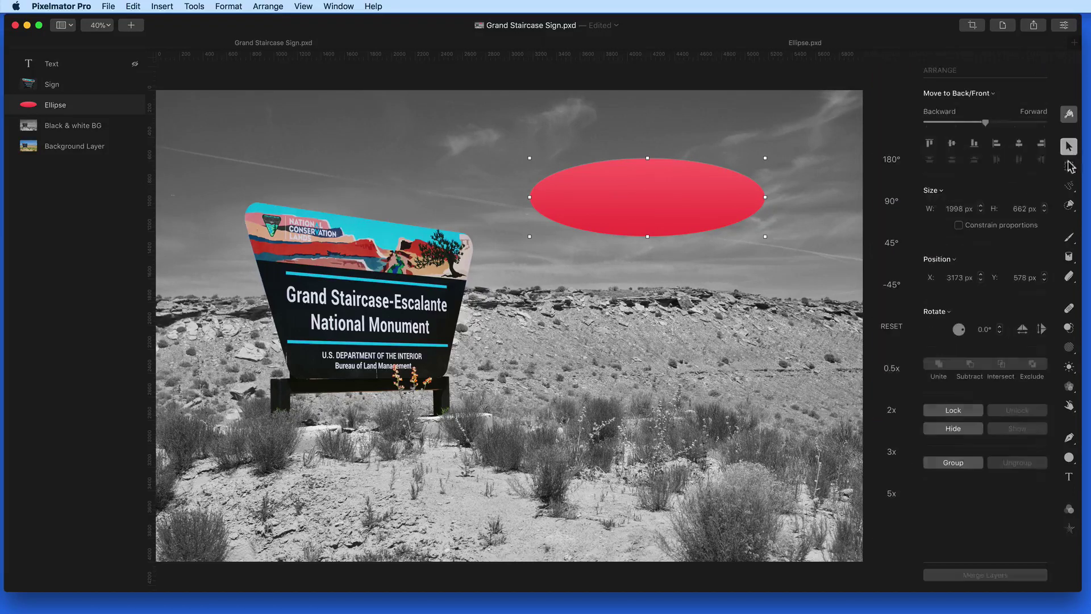
left_click(1069, 238)
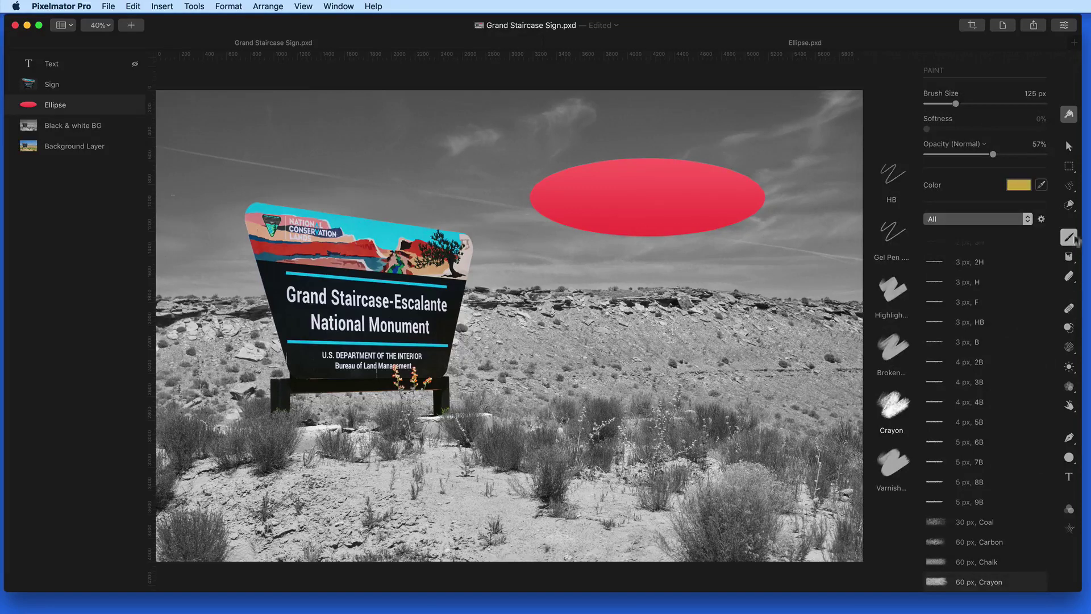
left_click(1069, 206)
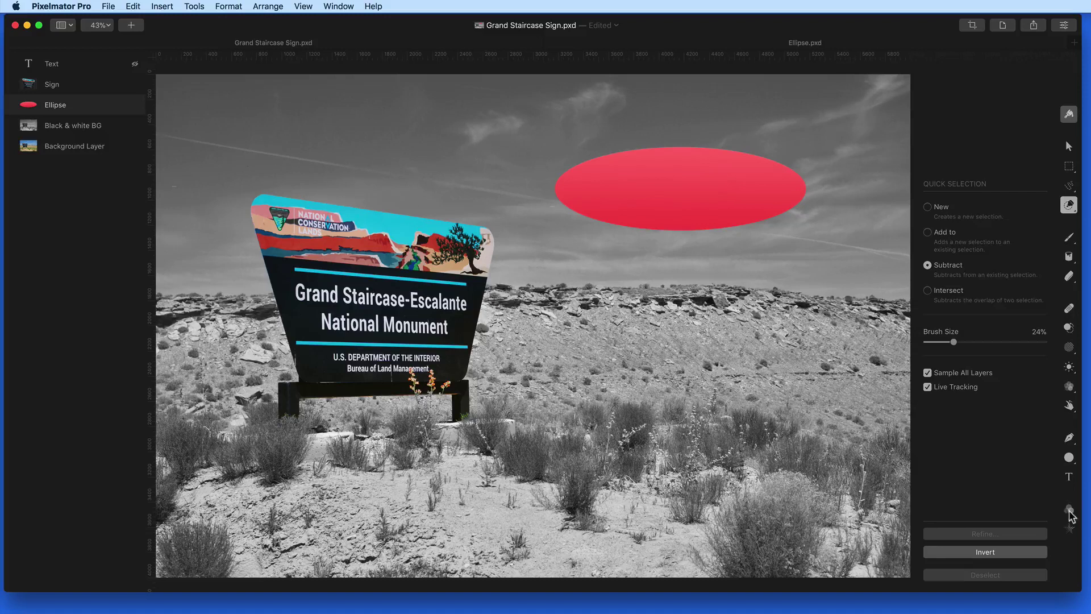
left_click(1069, 477)
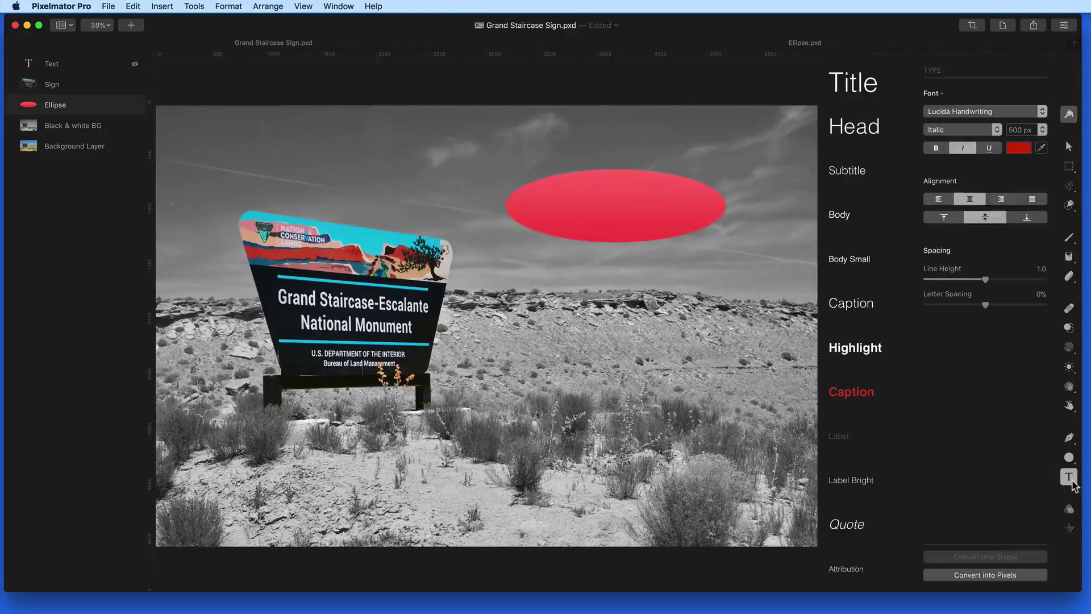
left_click(1069, 510)
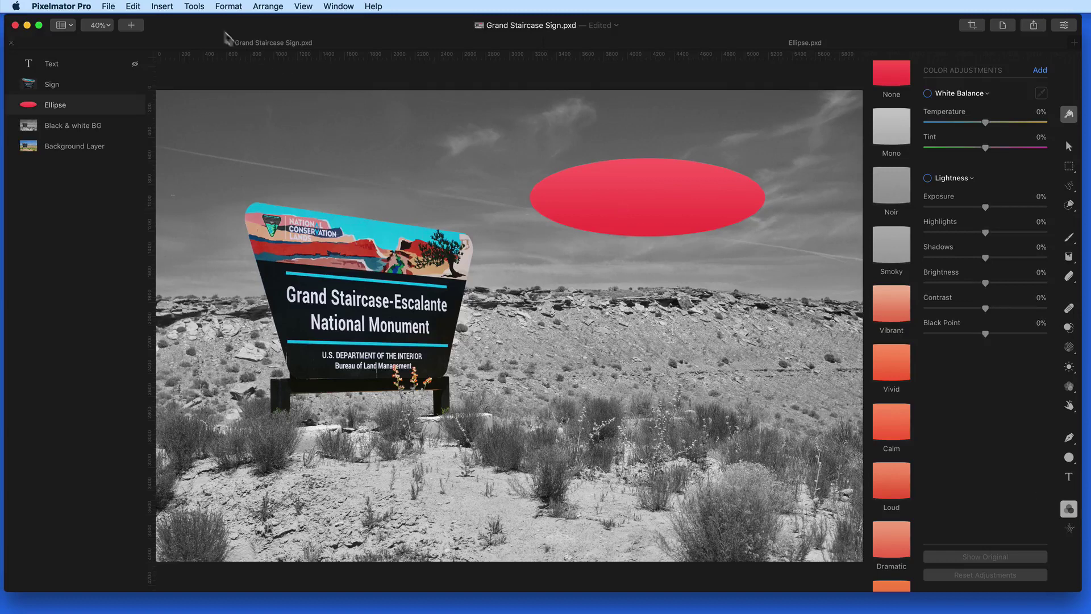
Step: Switch to the Gradient Fill tool from the Tools menu
left_click(194, 7)
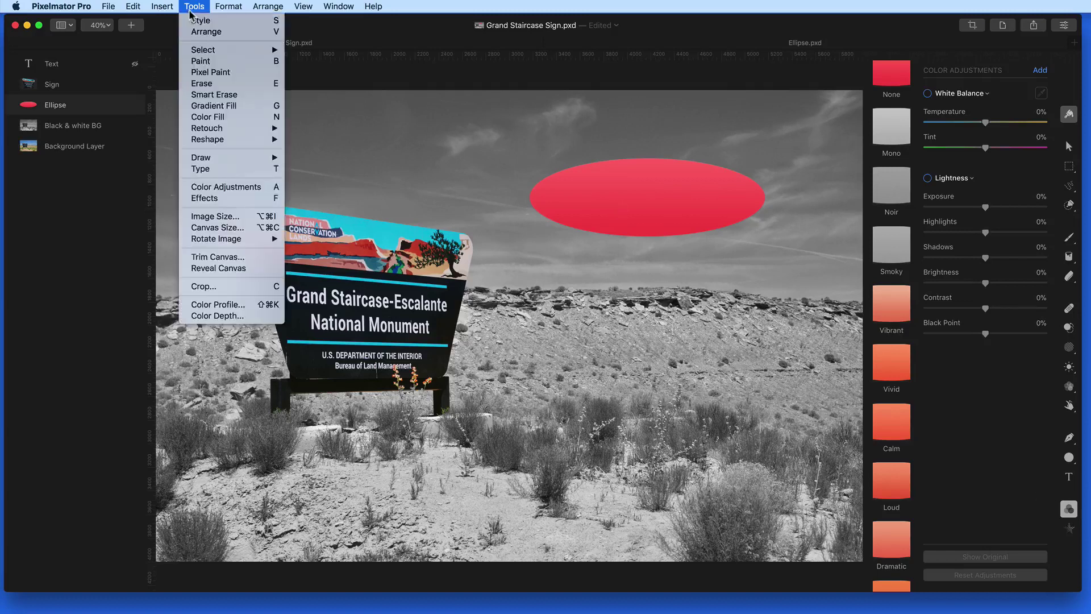
left_click(214, 106)
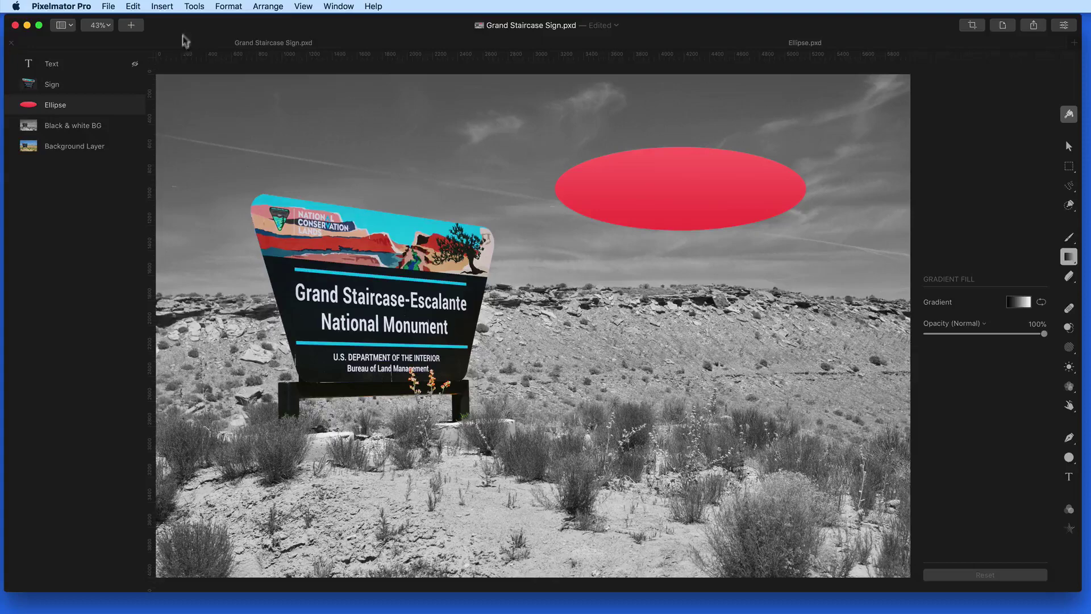
left_click(182, 9)
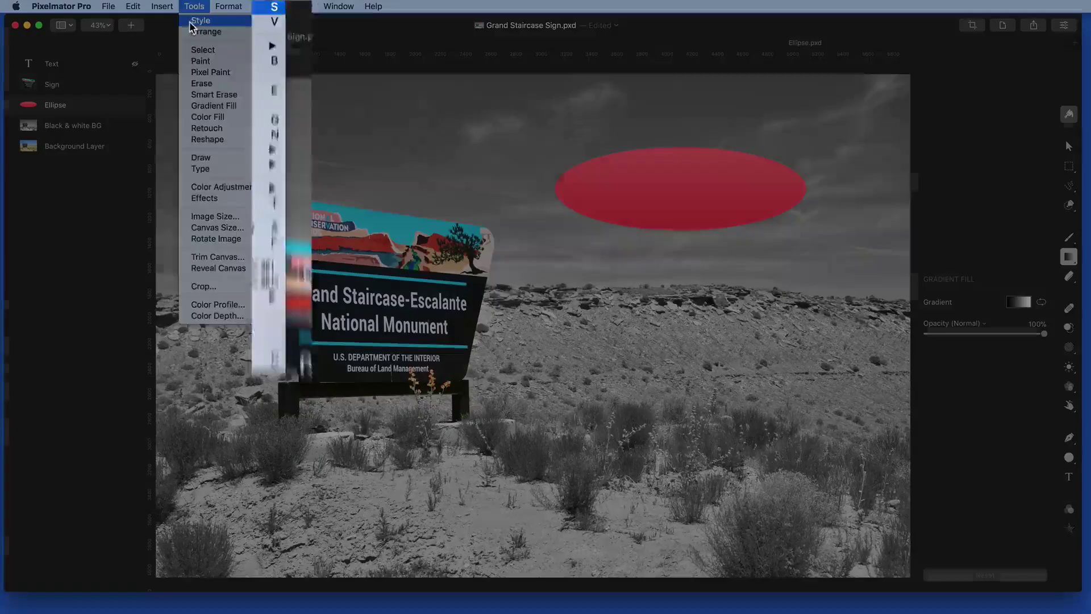
left_click(176, 31)
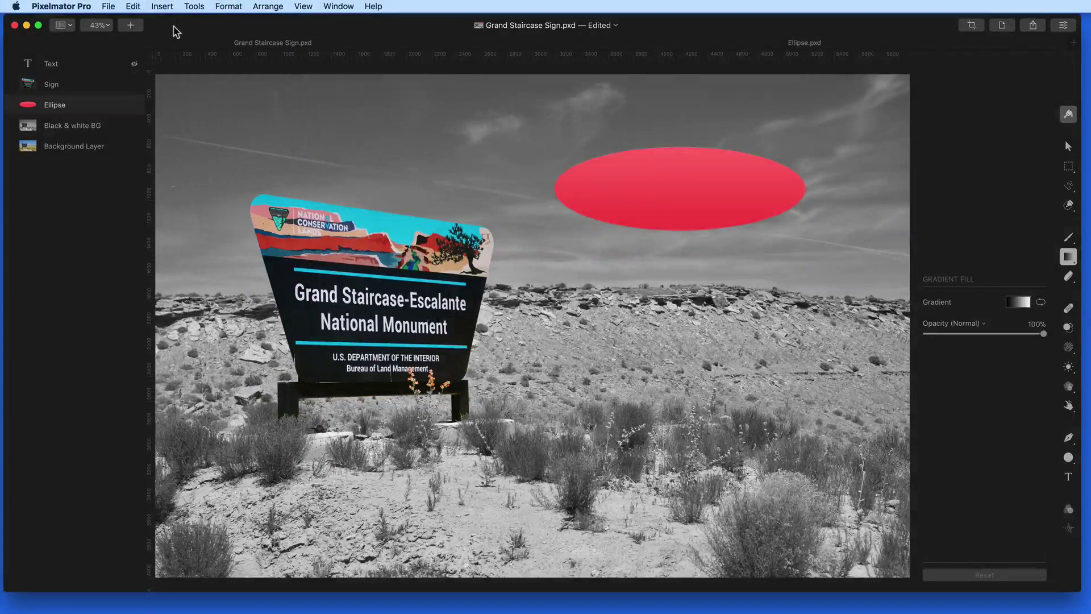
Step: Cycle through the Style, Color Adjustments and Arrange tools with the S, A and V shortcuts
key("s")
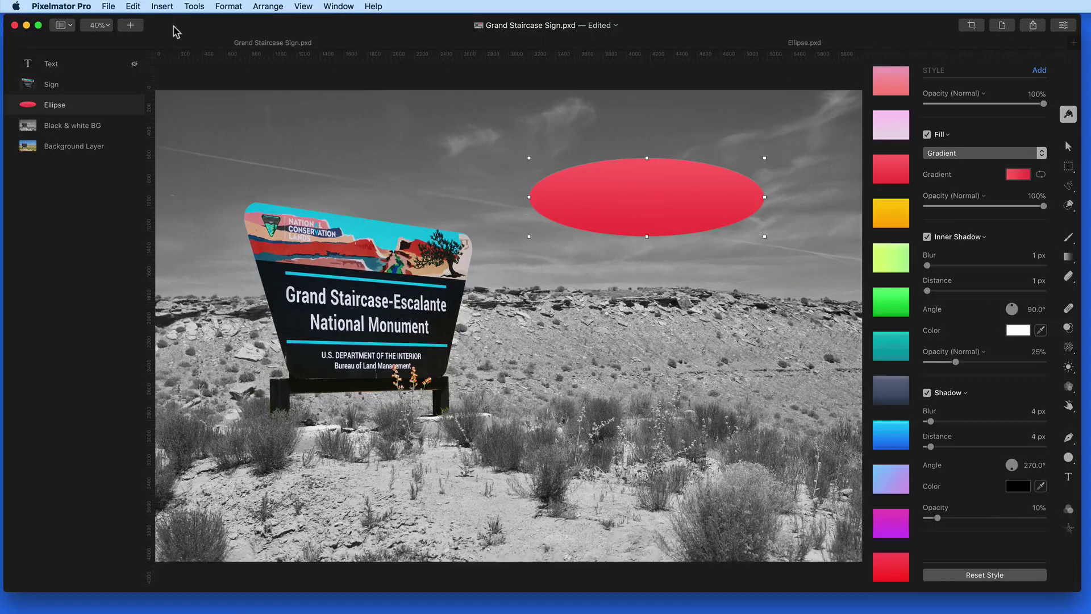
key("a")
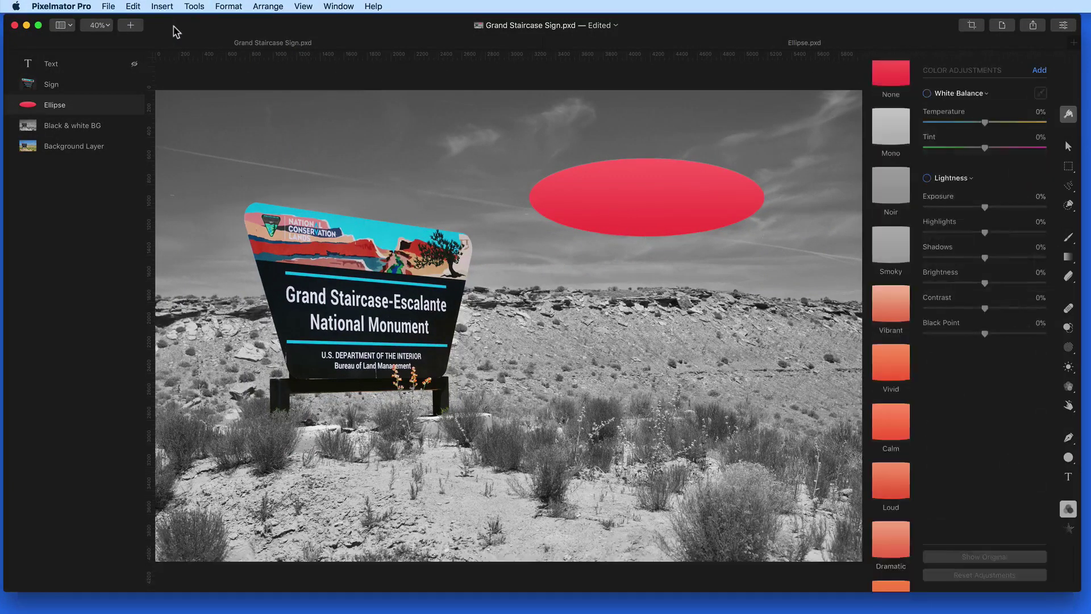
key("v")
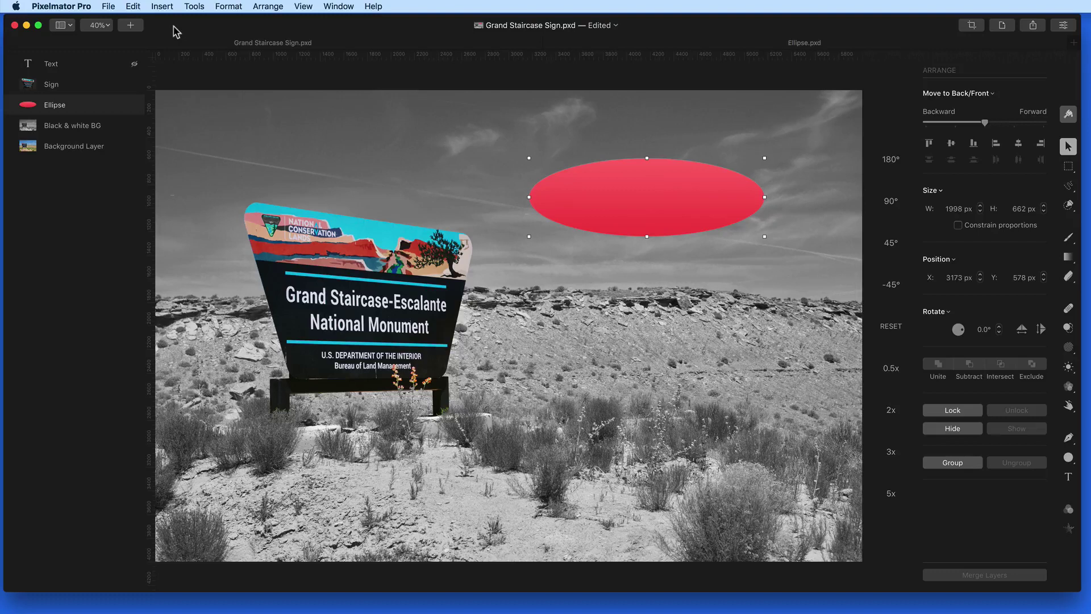
Step: In Style, try the yellow-green and dark navy presets on the ellipse, then apply bright blue
key("s")
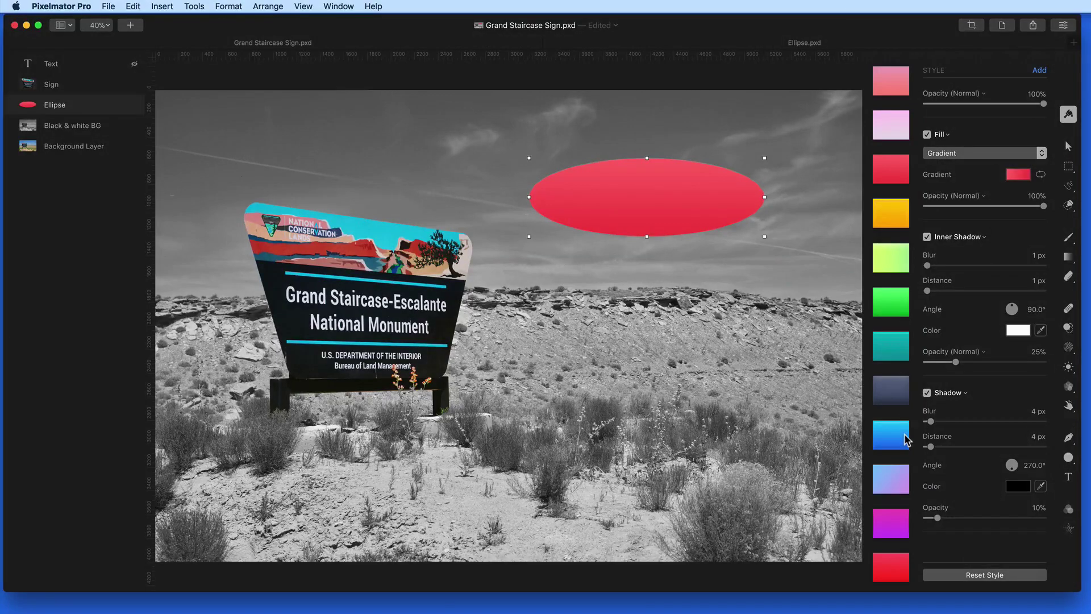
left_click(897, 266)
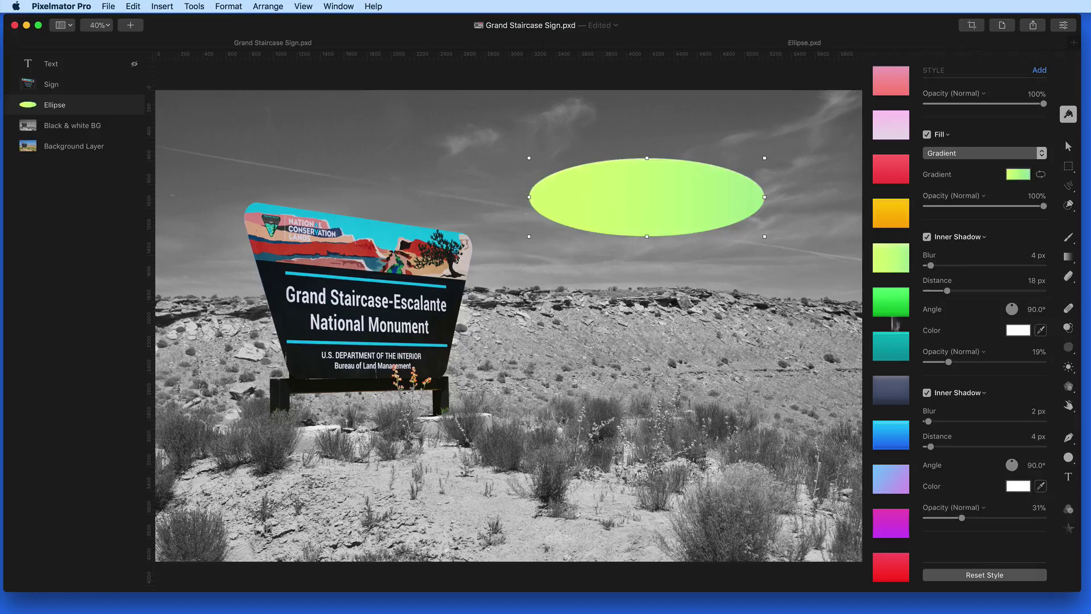
left_click(897, 392)
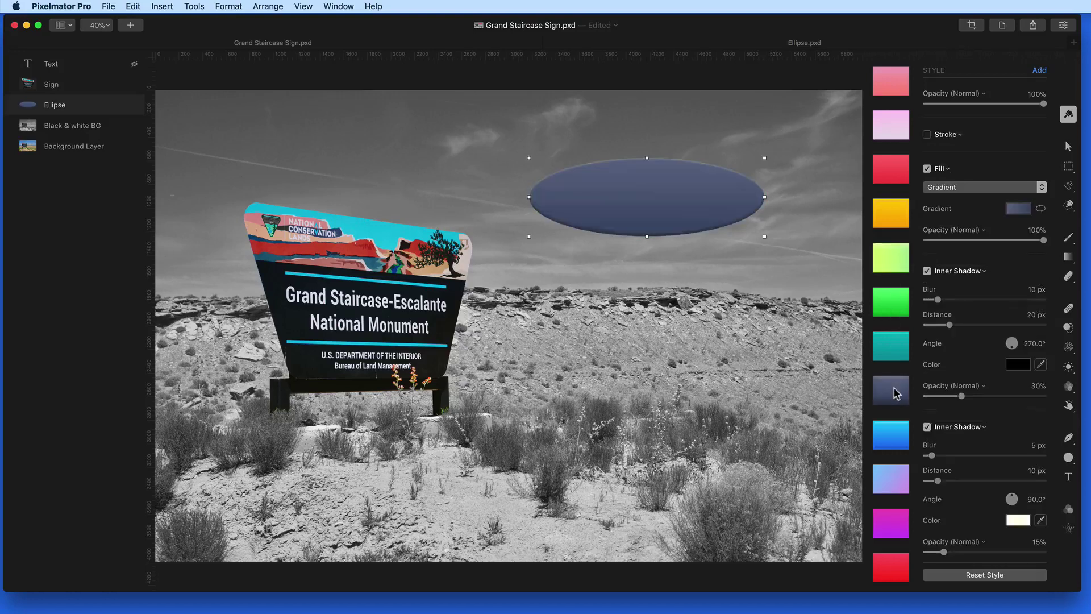
left_click(893, 435)
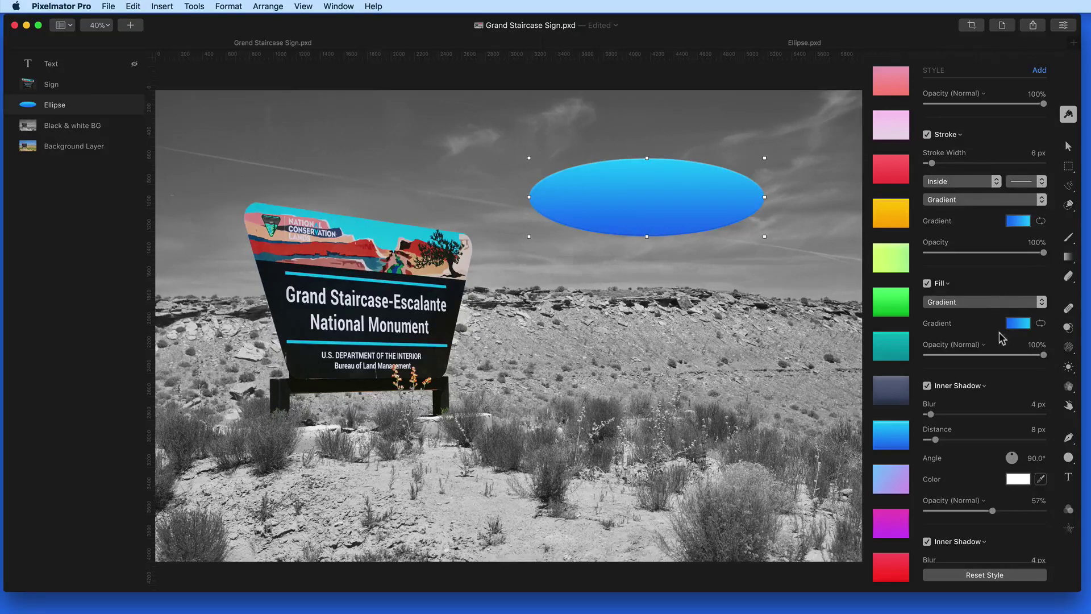
scroll(1001, 335, "down", 5)
scroll(1002, 336, "up", 5)
scroll(972, 402, "down", 3)
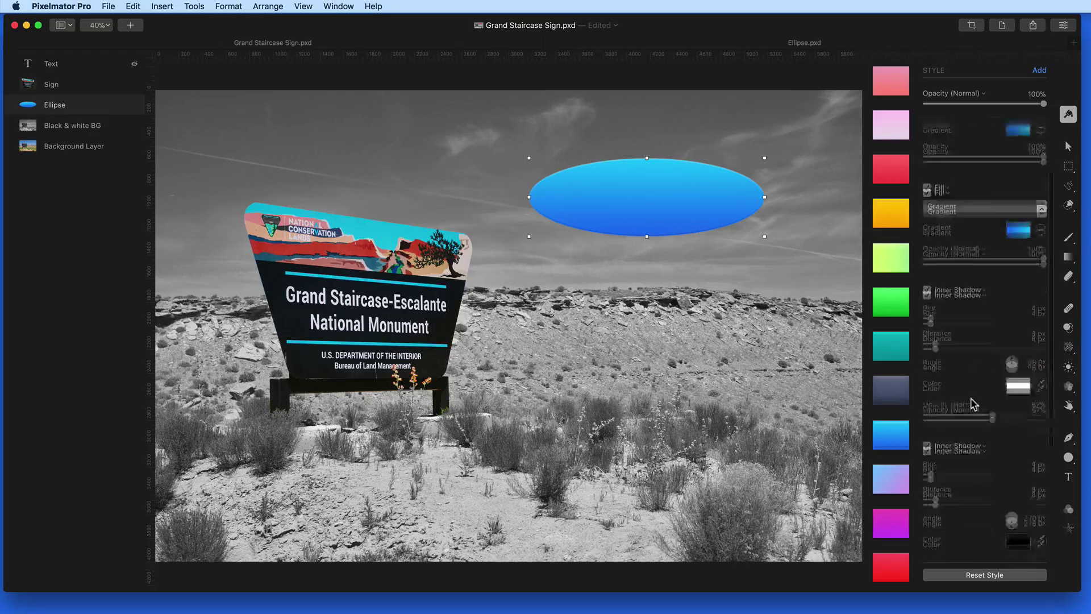
scroll(973, 402, "down", 2)
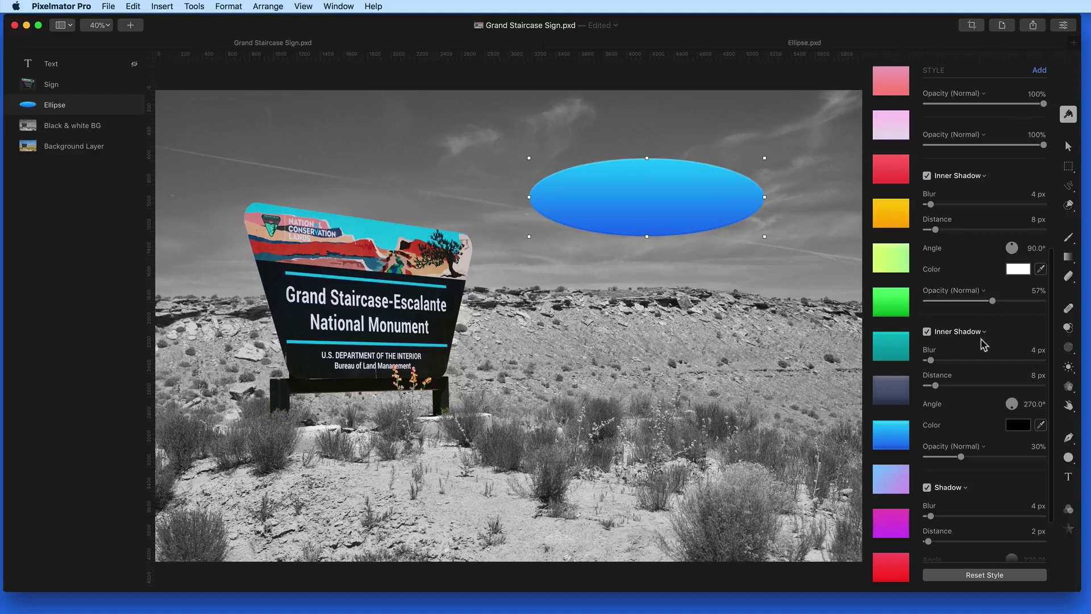
scroll(972, 489, "down", 3)
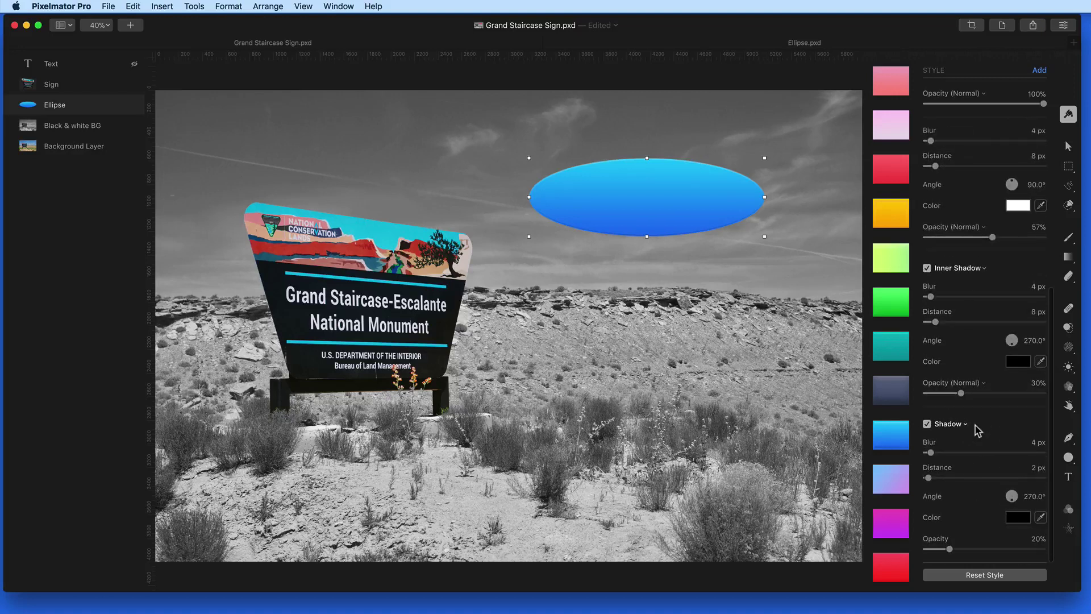
left_click(927, 424)
scroll(927, 427, "up", 5)
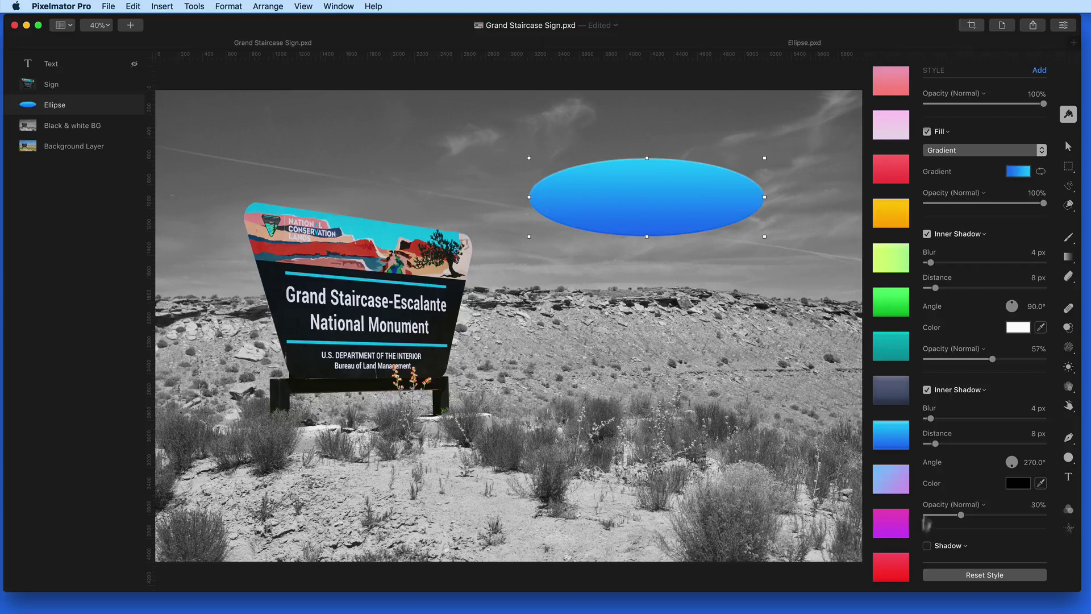
left_click(927, 546)
scroll(956, 352, "up", 6)
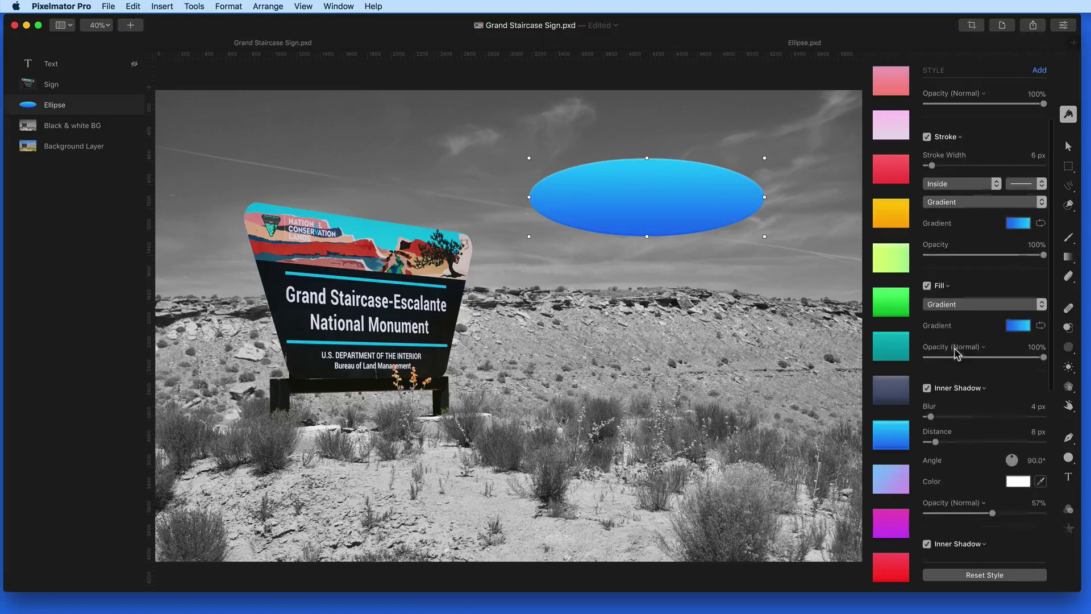
Step: Turn the ellipse's blue gradient fill off and back on, and view its fill options
left_click(927, 283)
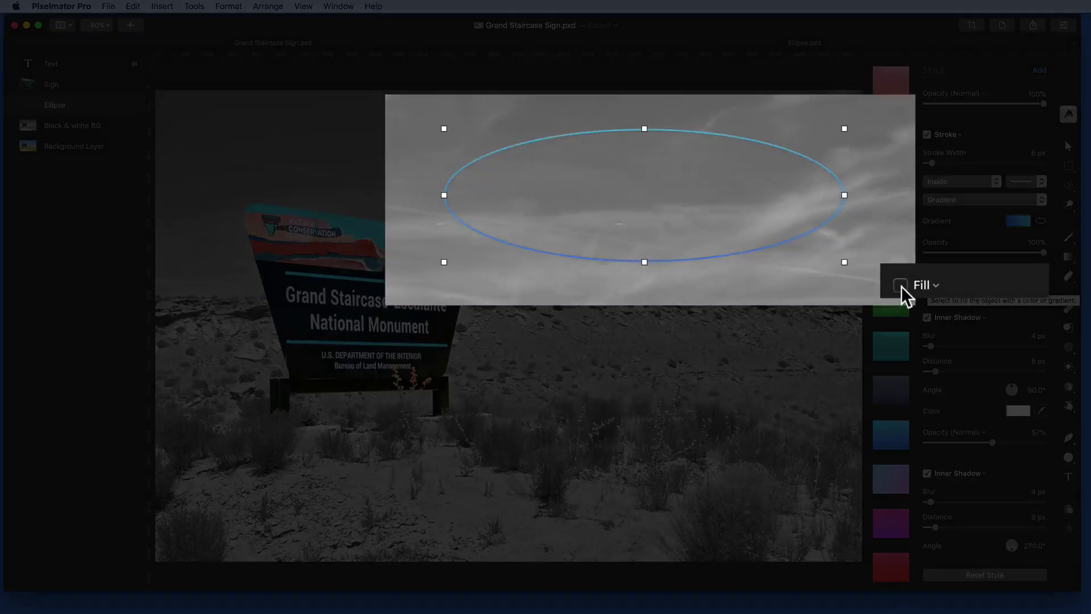
left_click(927, 283)
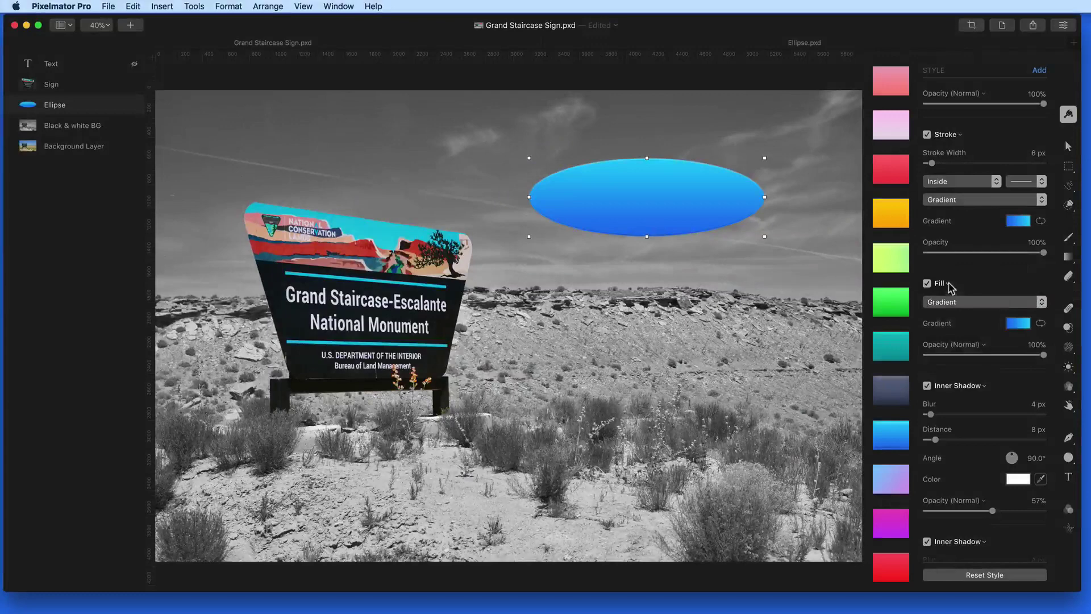
left_click(949, 284)
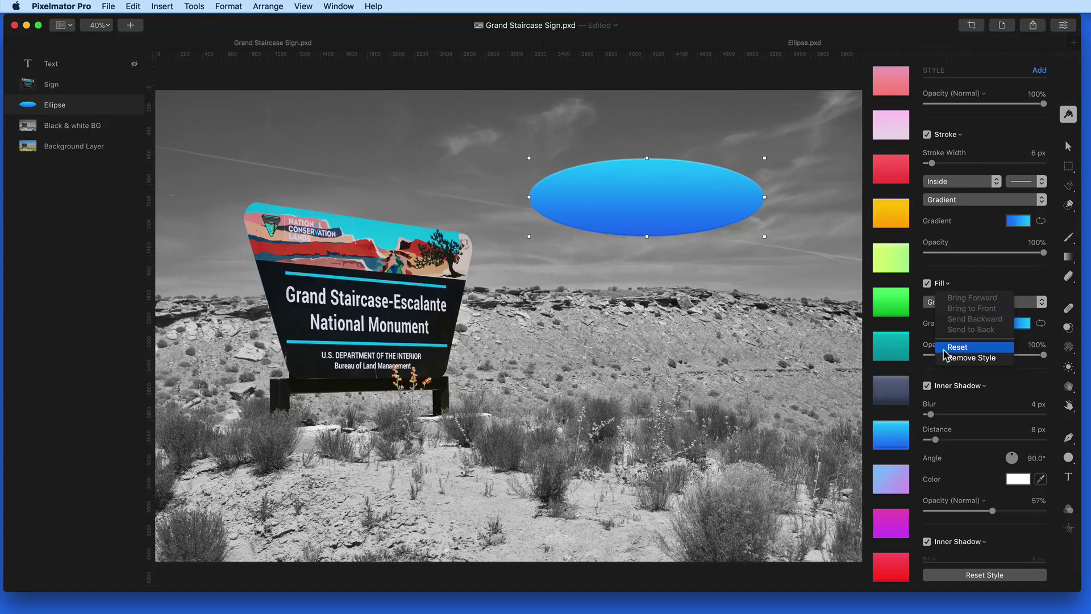
left_click(973, 281)
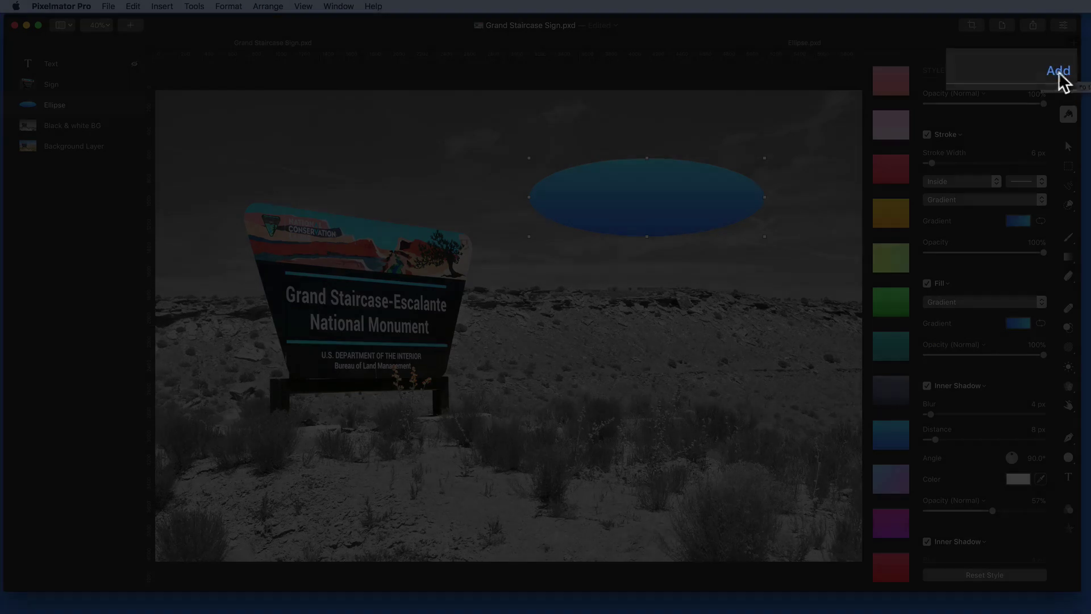
Step: Browse the style effects list without adding any, then select the Sign layer
left_click(1040, 72)
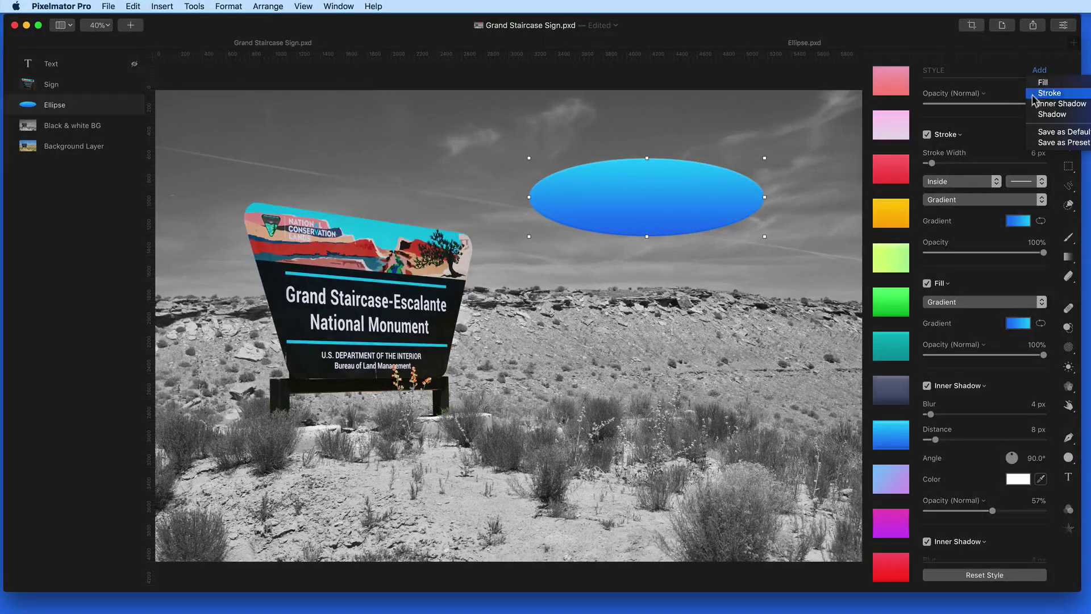
left_click(1002, 120)
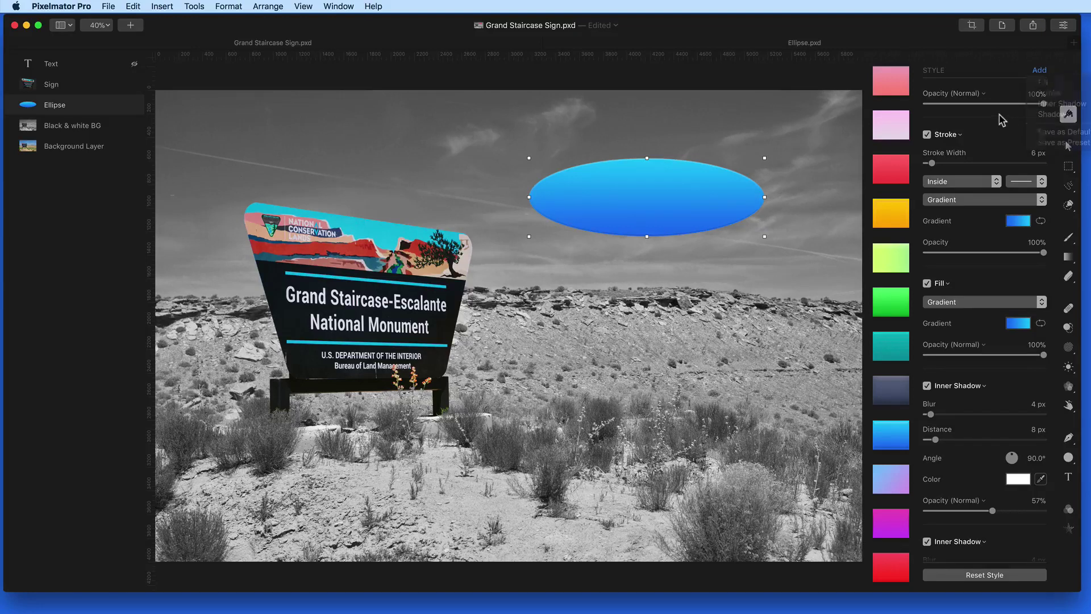
left_click(437, 286)
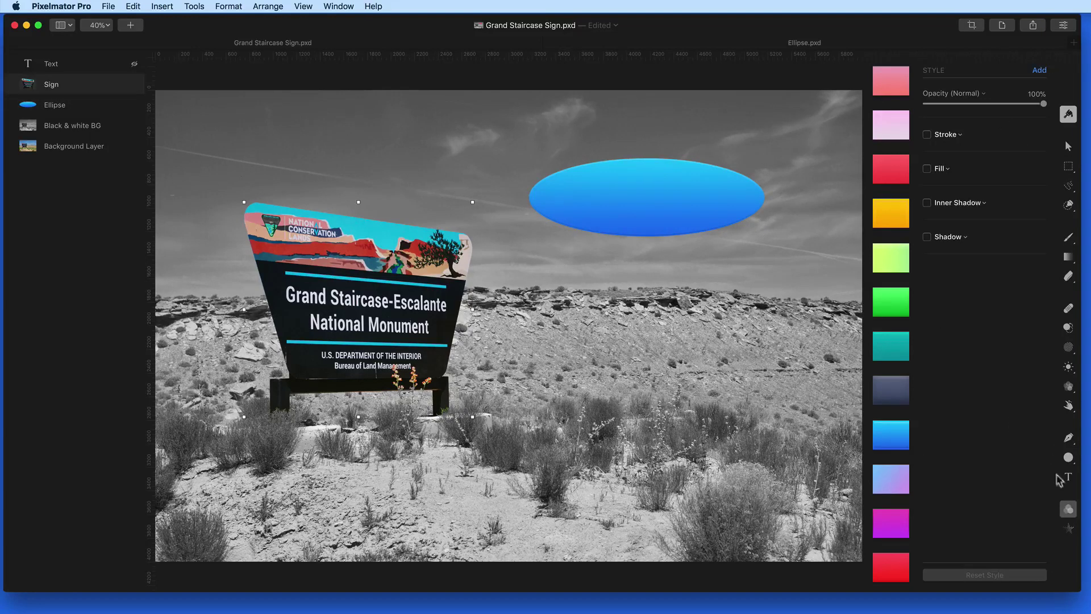
Step: Reset the Sign layer's color adjustments to their defaults
left_click(1069, 509)
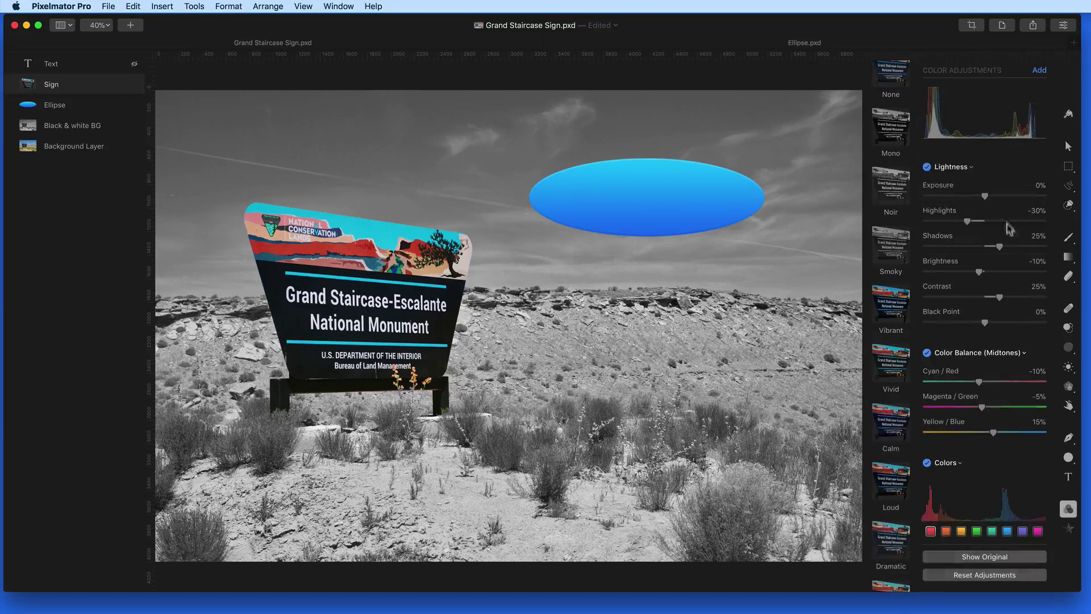
left_click(1040, 71)
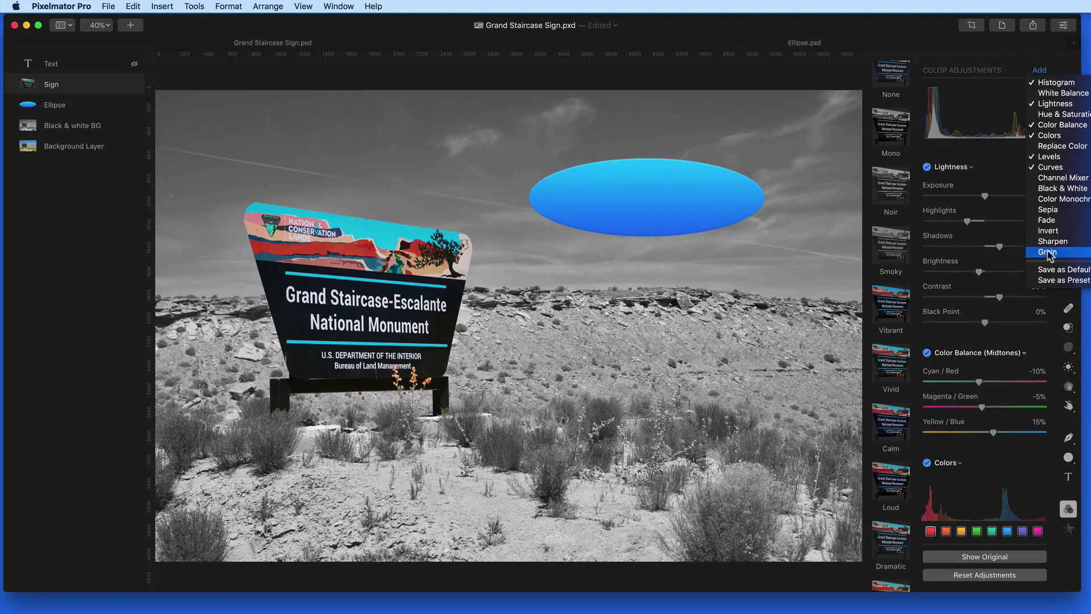
left_click(994, 80)
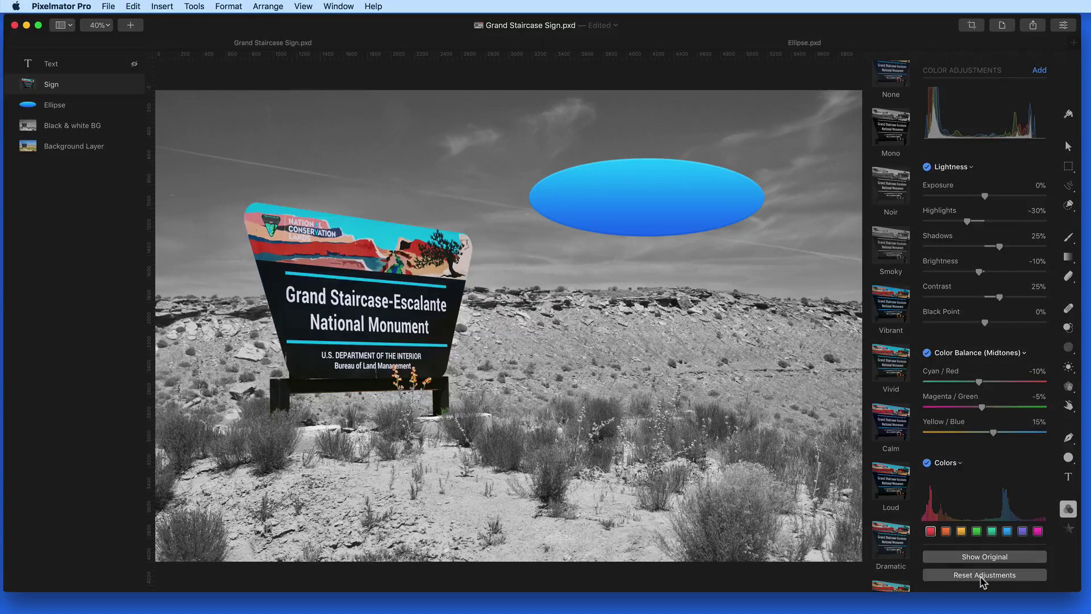
left_click(982, 575)
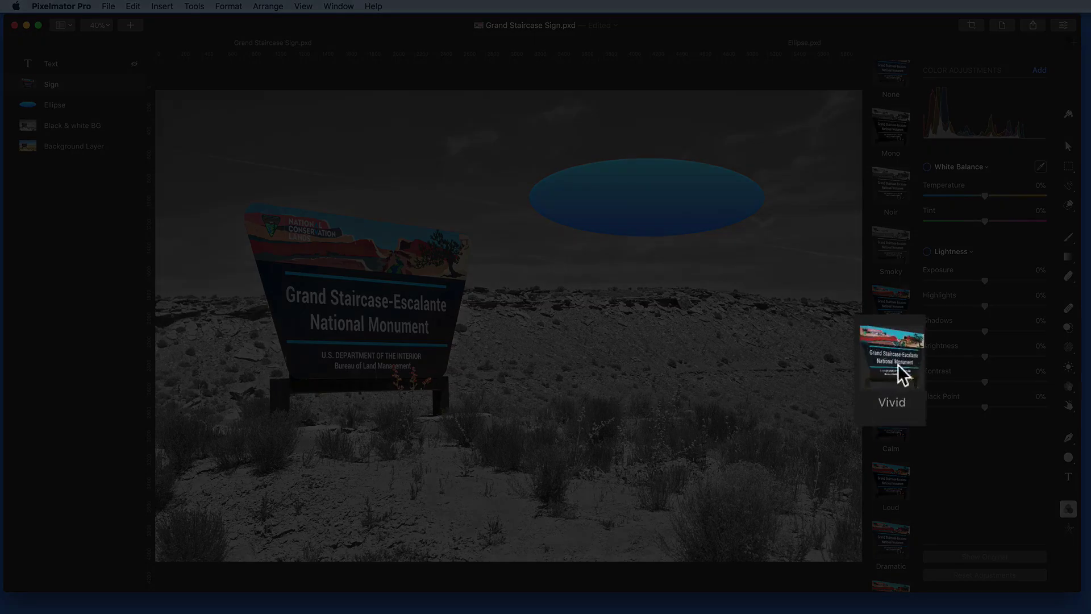
Step: Apply the Vivid preset to the sign and toggle its Colors adjustment
left_click(898, 367)
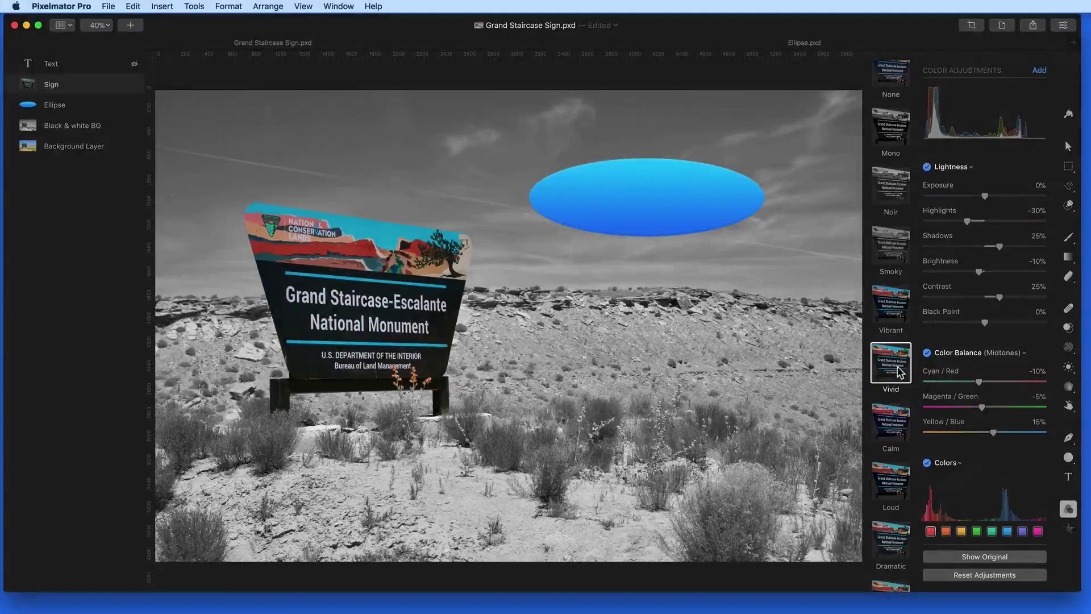
scroll(978, 281, "down", 5)
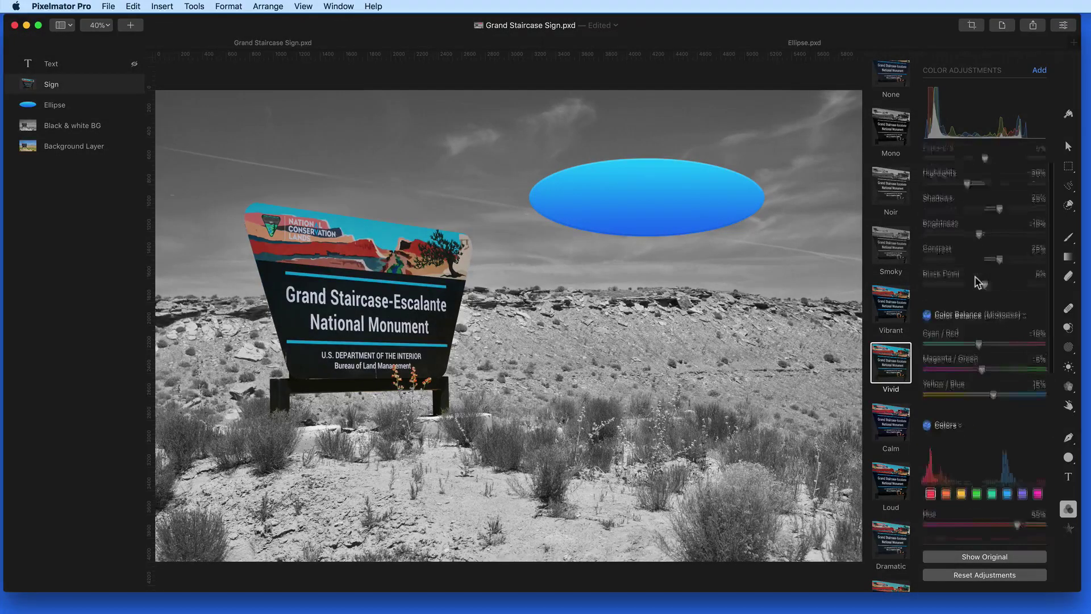
left_click(928, 317)
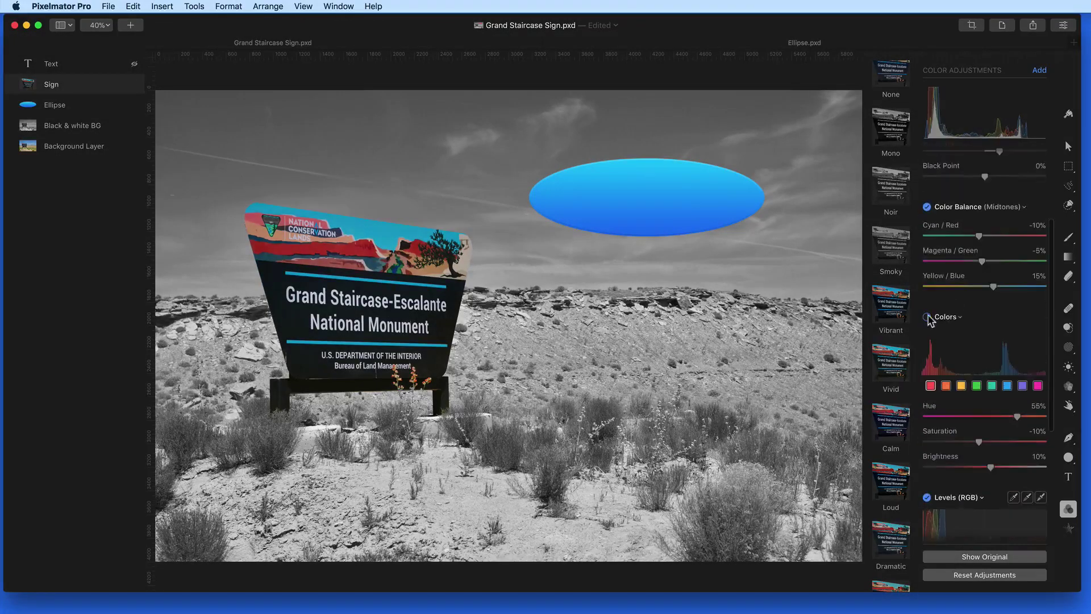
scroll(962, 378, "down", 5)
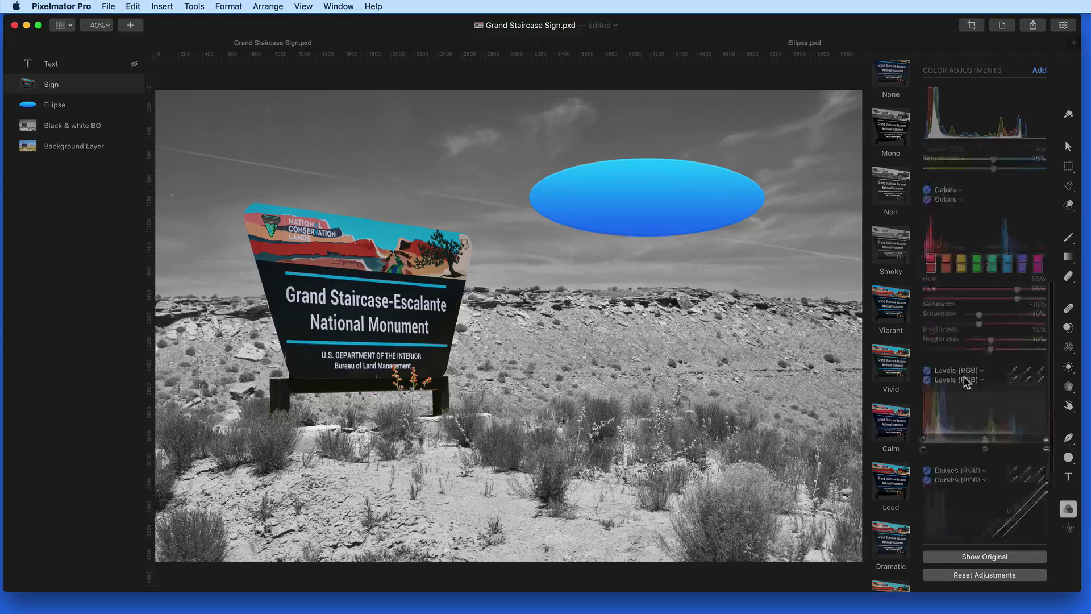
scroll(979, 396, "up", 10)
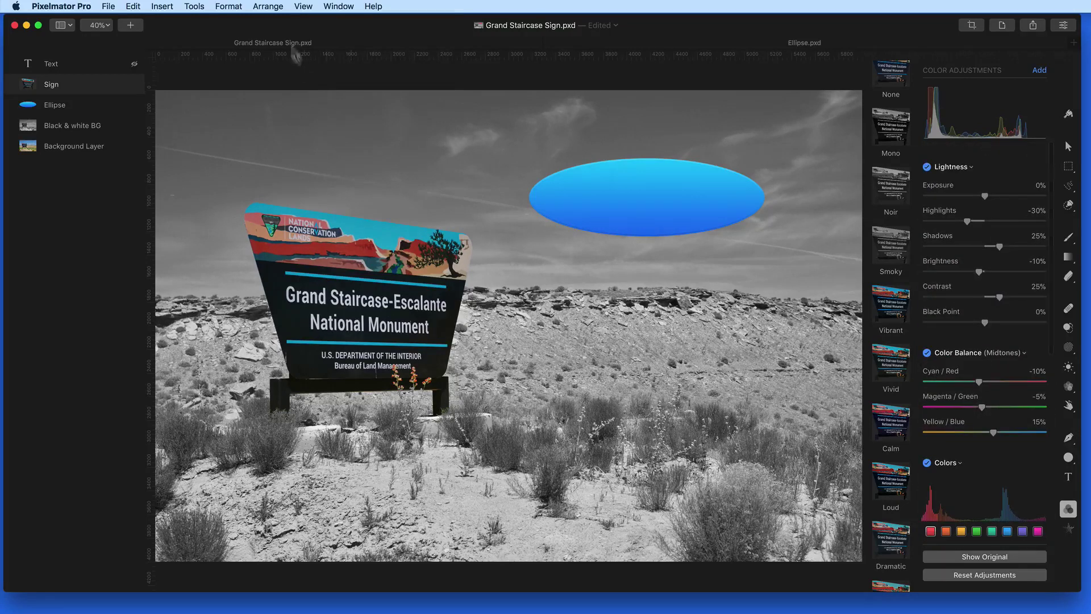
Step: Hide the presets column and the tool options panel from the View menu
left_click(303, 6)
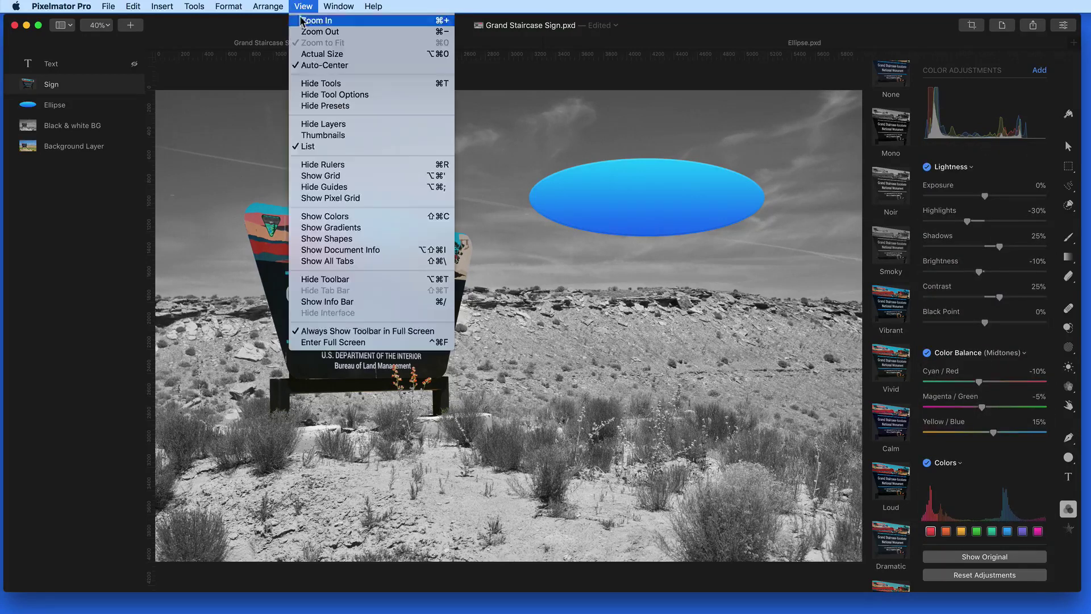
left_click(314, 108)
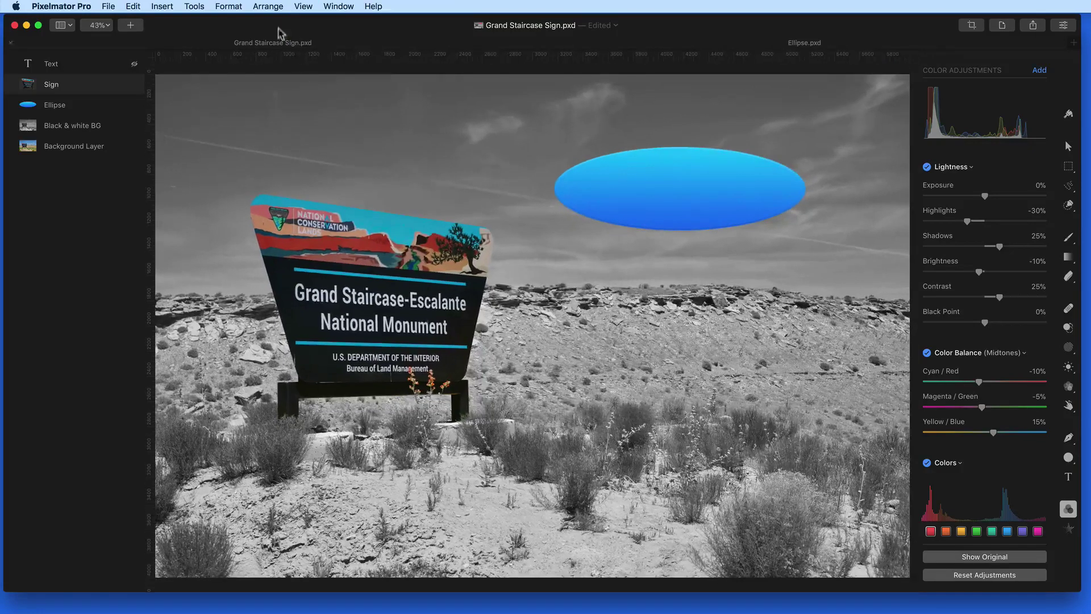
left_click(303, 6)
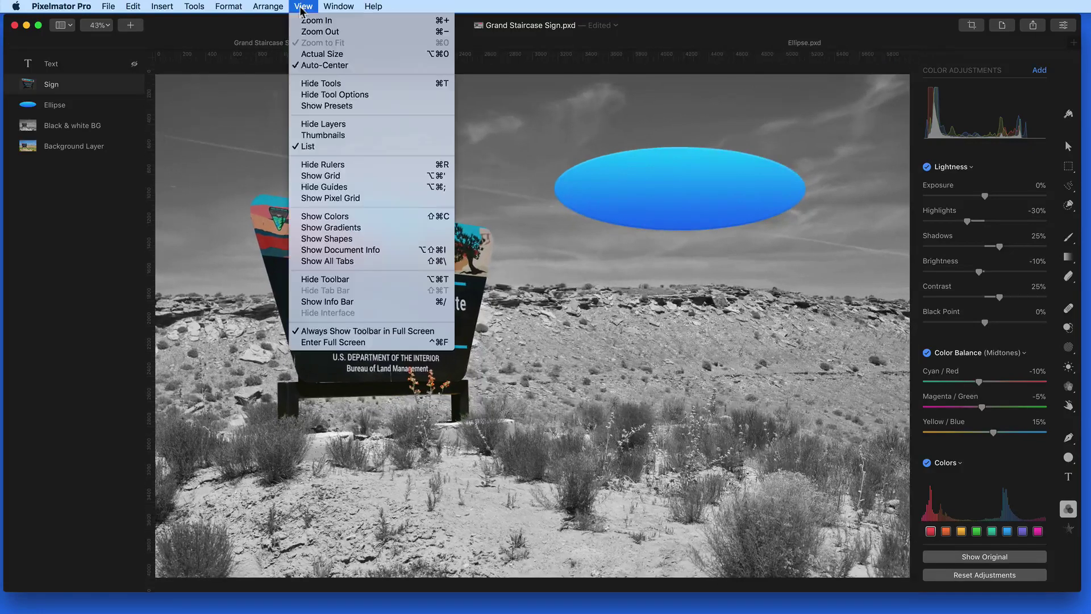
left_click(300, 100)
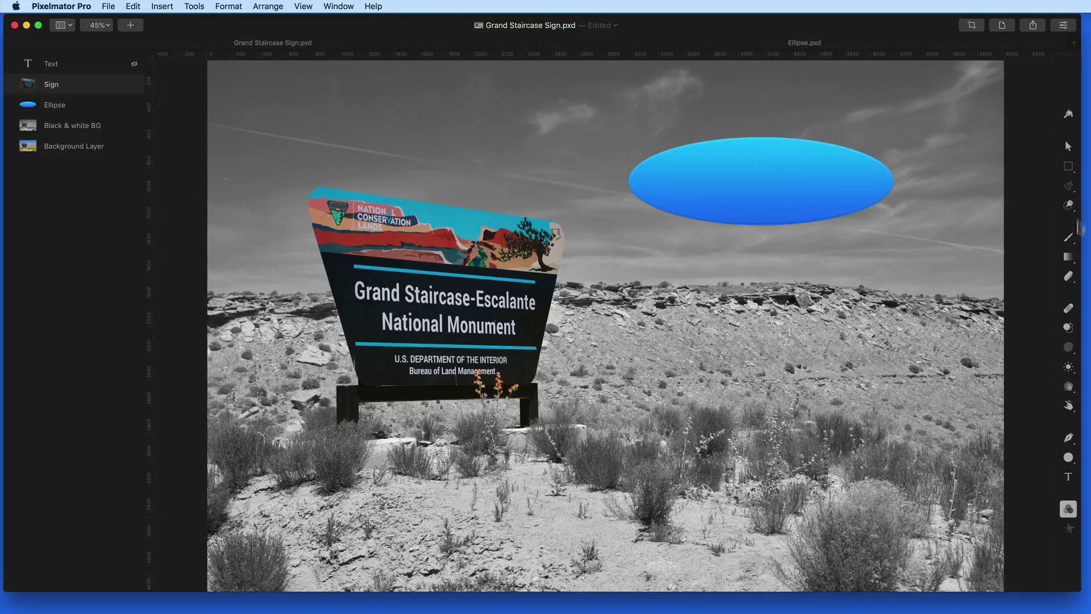
Step: Select the Style tool and show the tool options panel and presets column again
left_click(1068, 114)
left_click(302, 6)
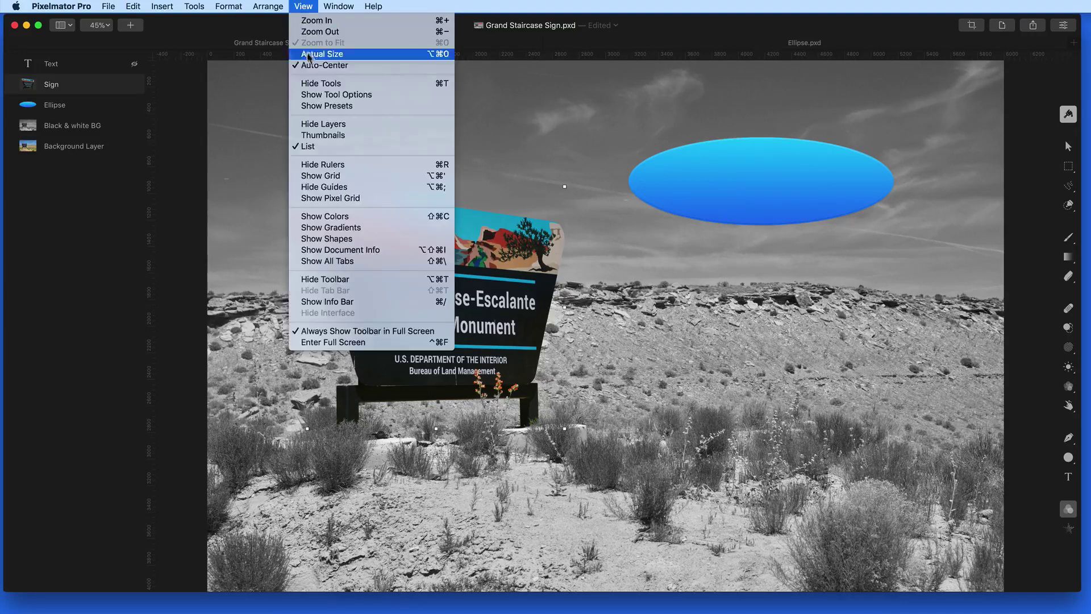
left_click(335, 95)
left_click(301, 6)
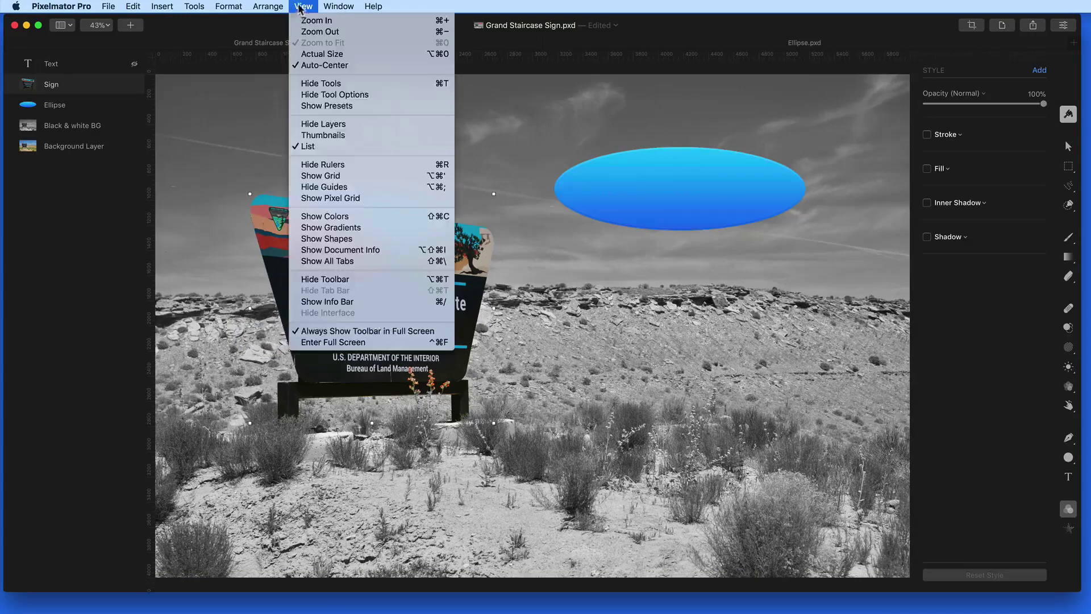
left_click(312, 106)
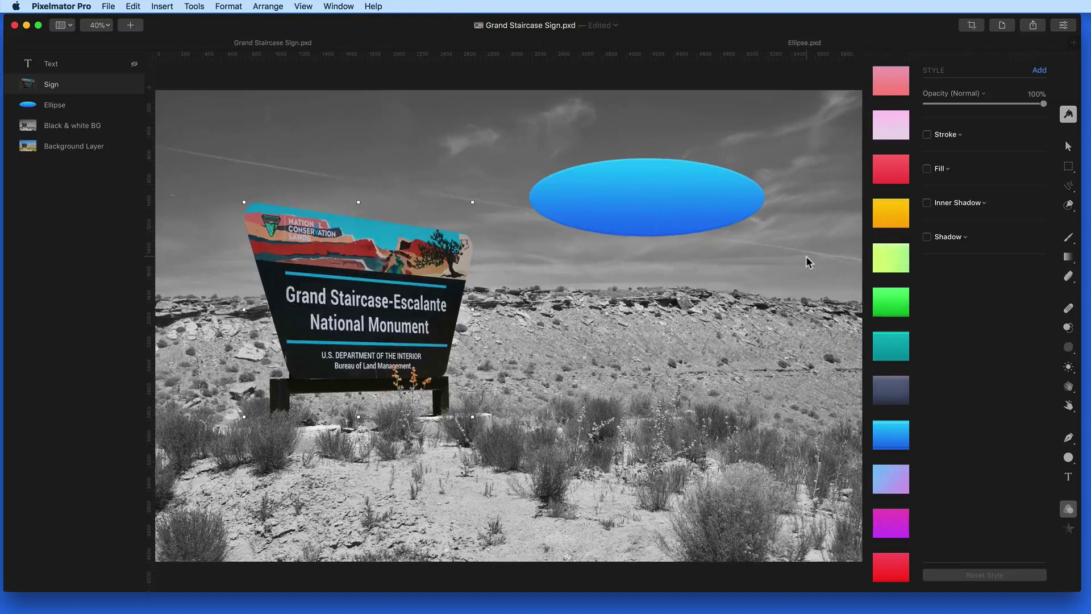
key("super+t")
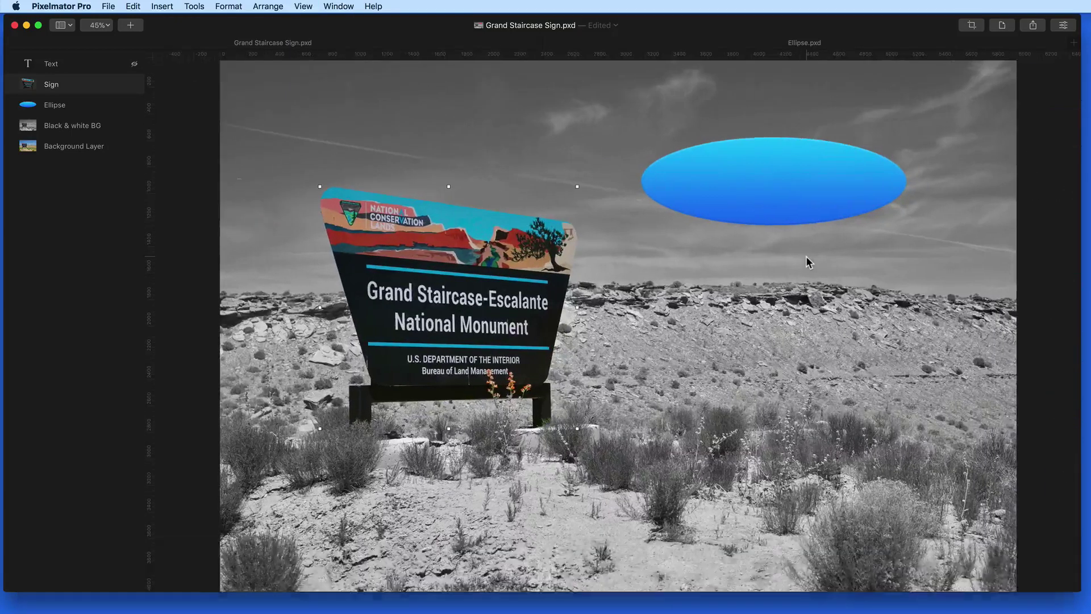
key("super+t")
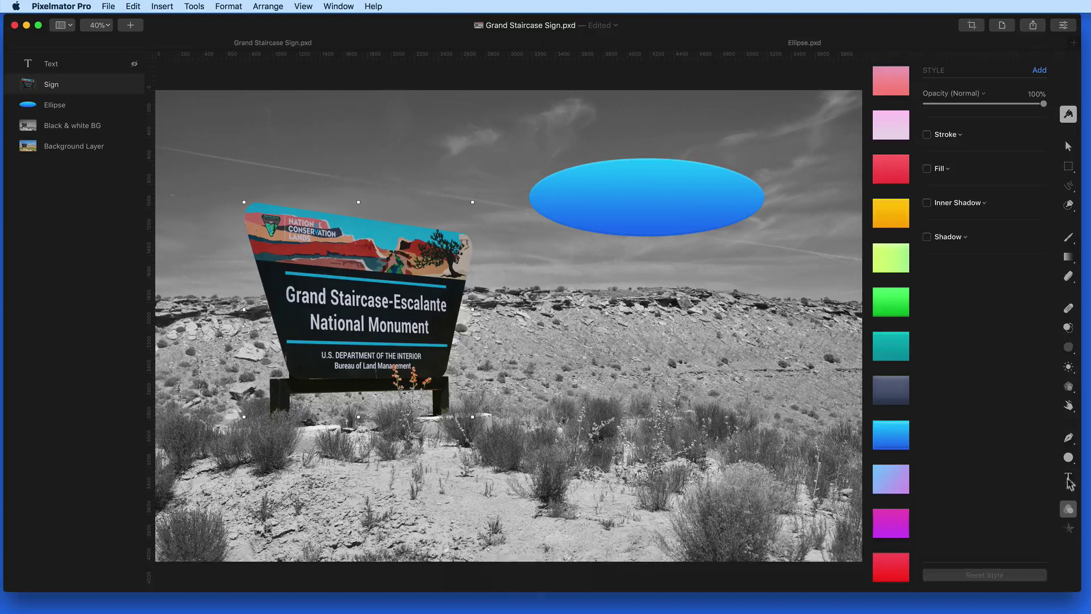
left_click(1070, 508)
key("super+t")
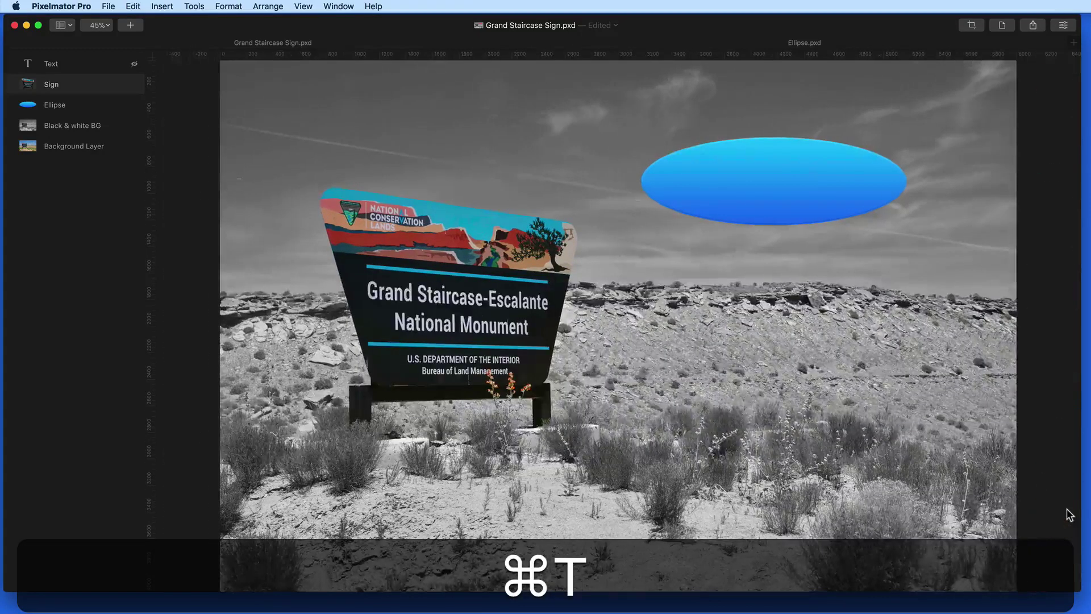
key("super+t")
left_click(1068, 114)
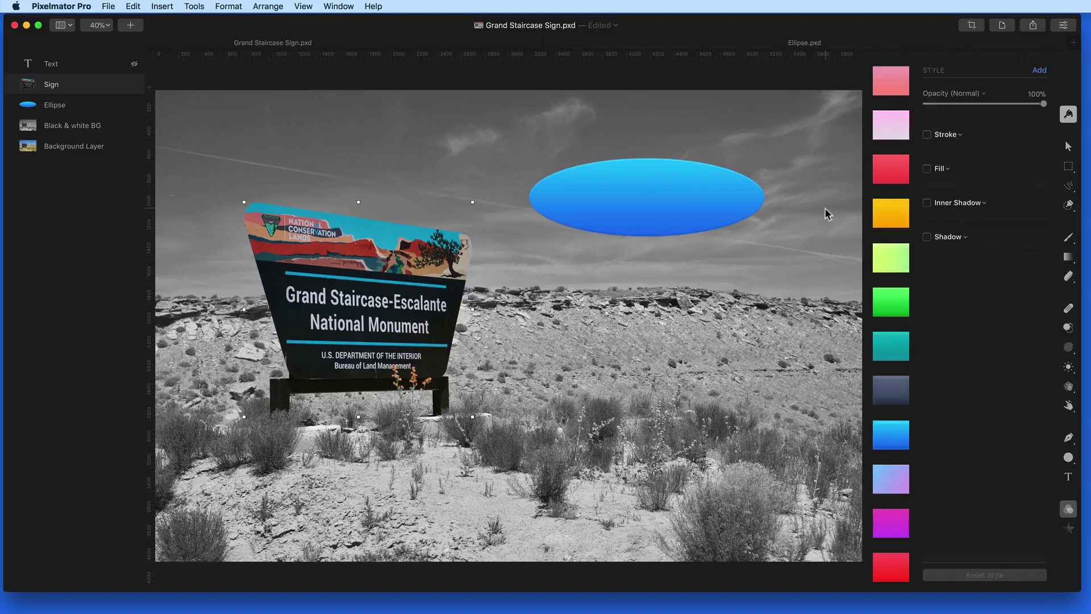
left_click(1068, 148)
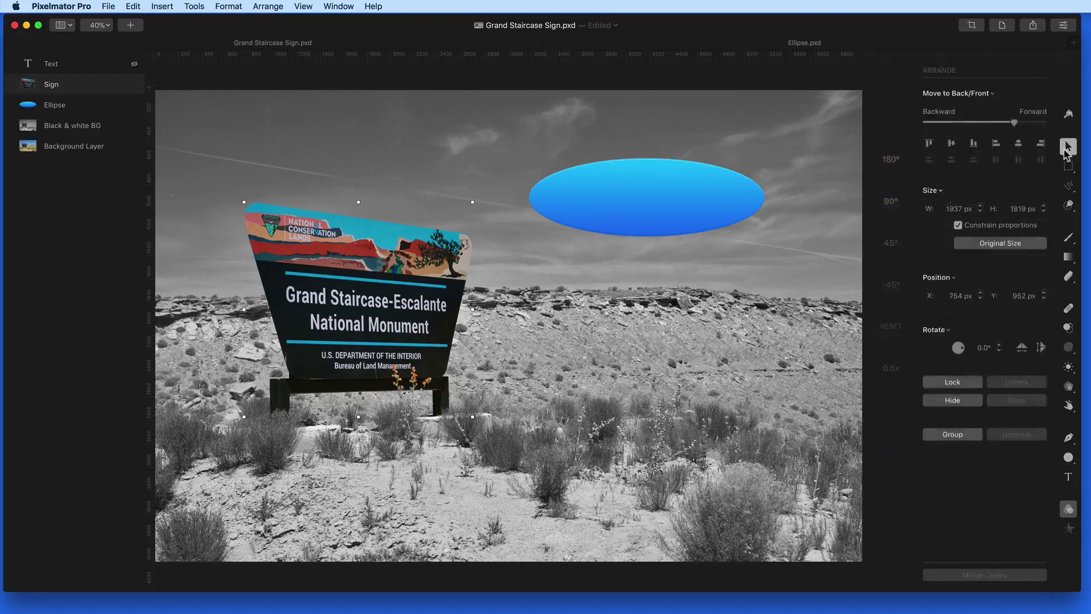
left_click(1069, 167)
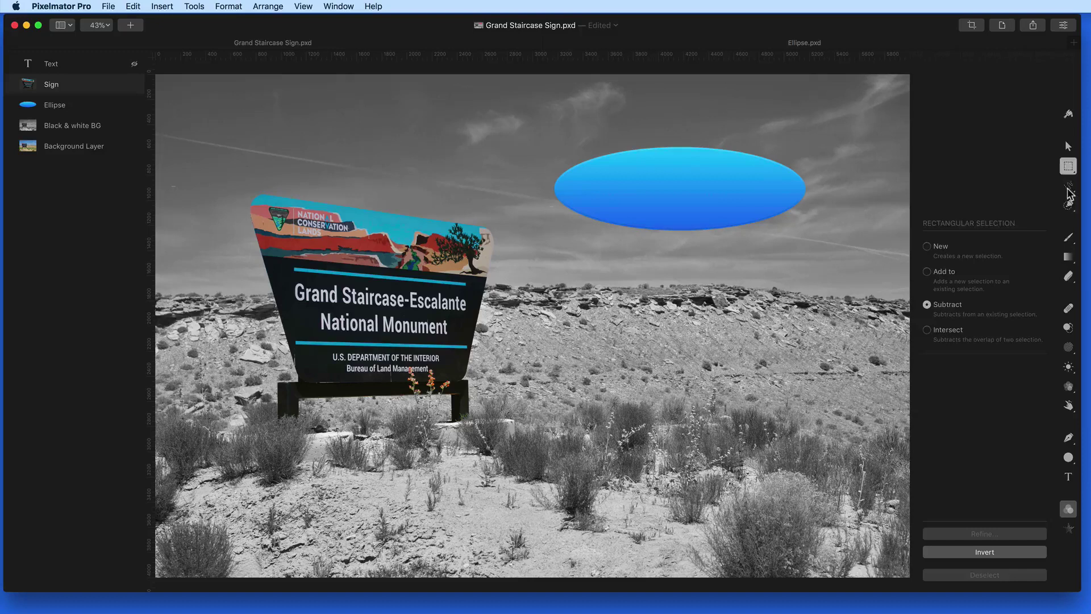
left_click(1068, 206)
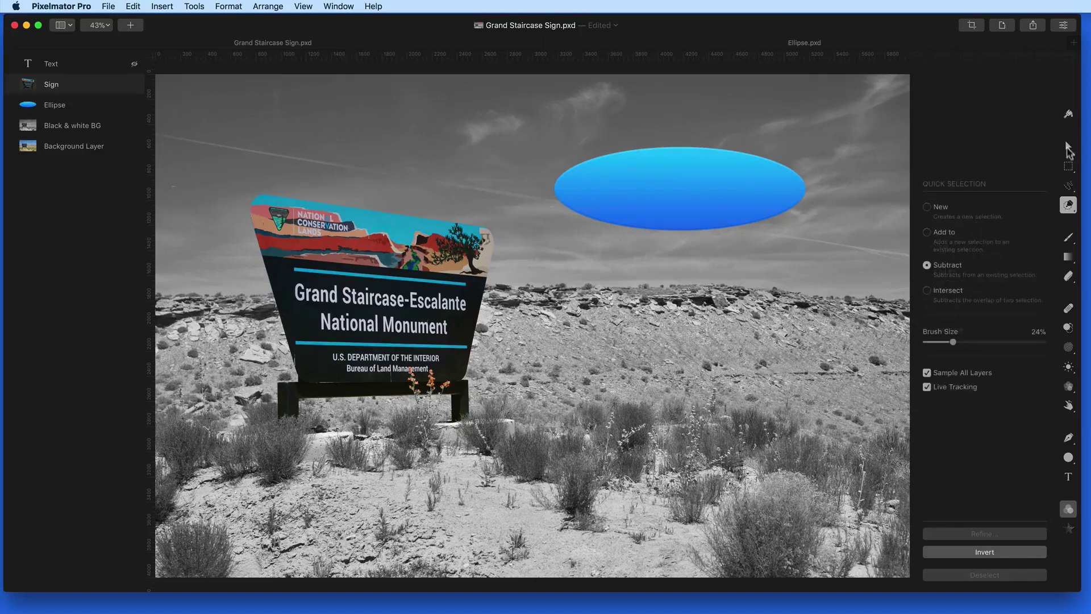
left_click(1068, 117)
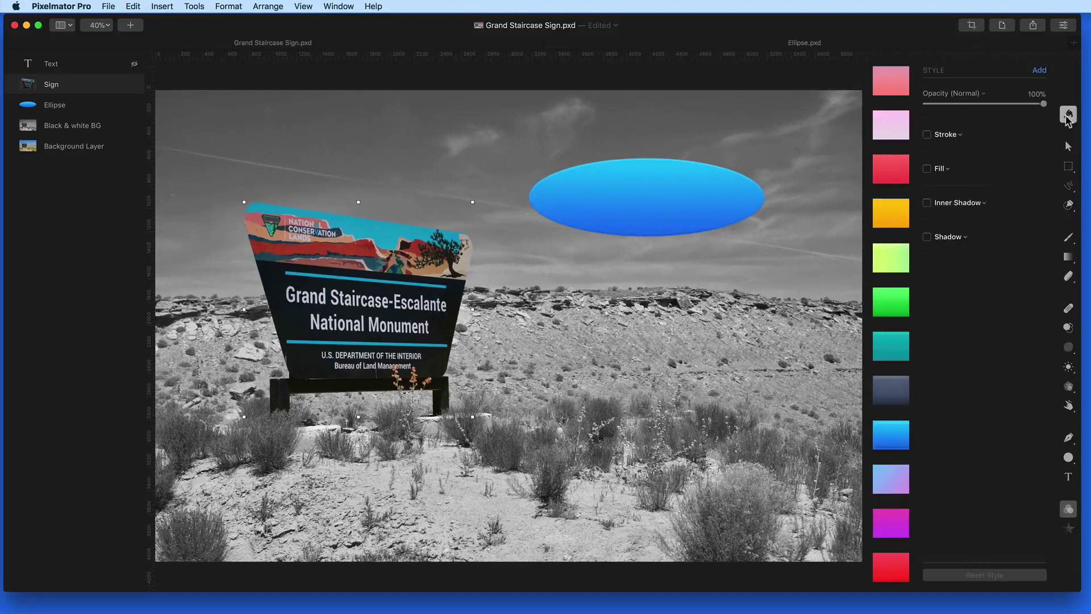